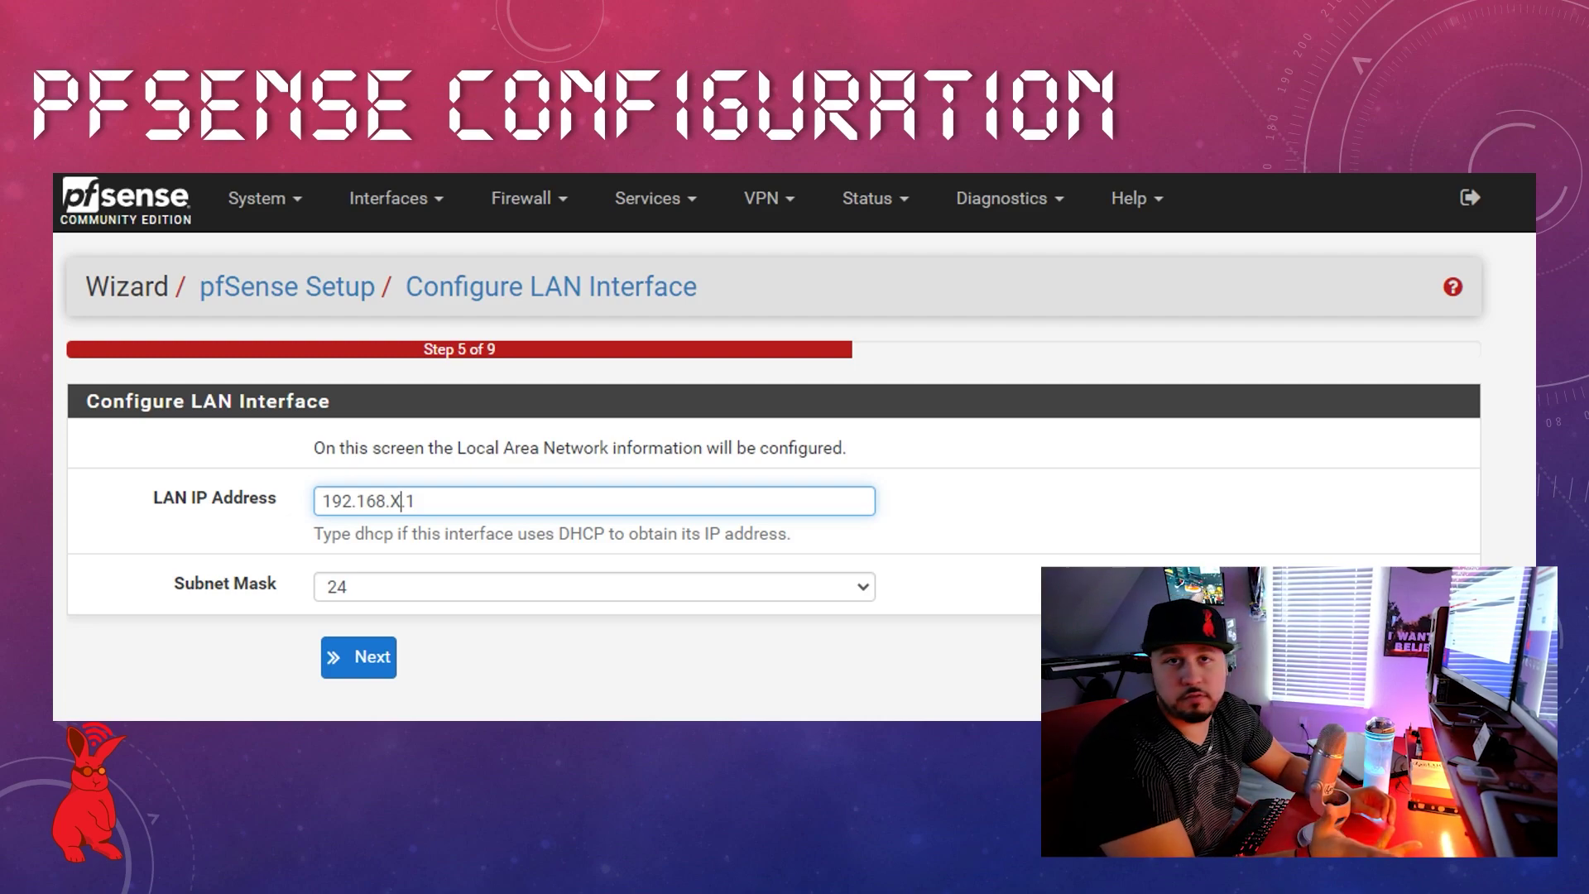
Step: Advance past the admin password and reload wizard steps, then select the login page's username field
{"action": "key", "text": "Right"}
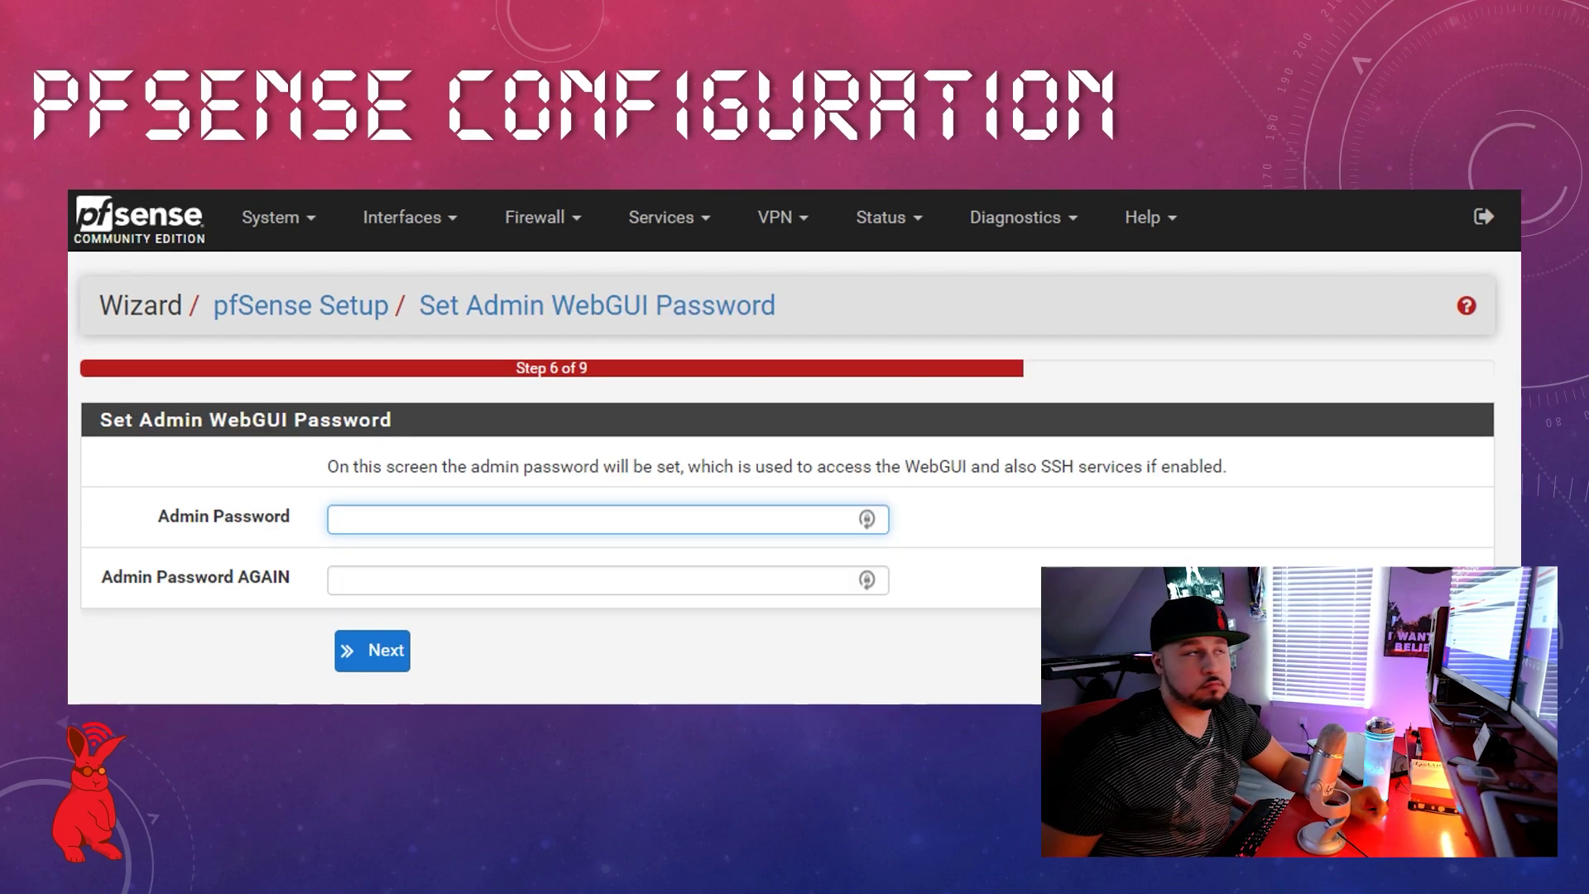
{"action": "key", "text": "Right"}
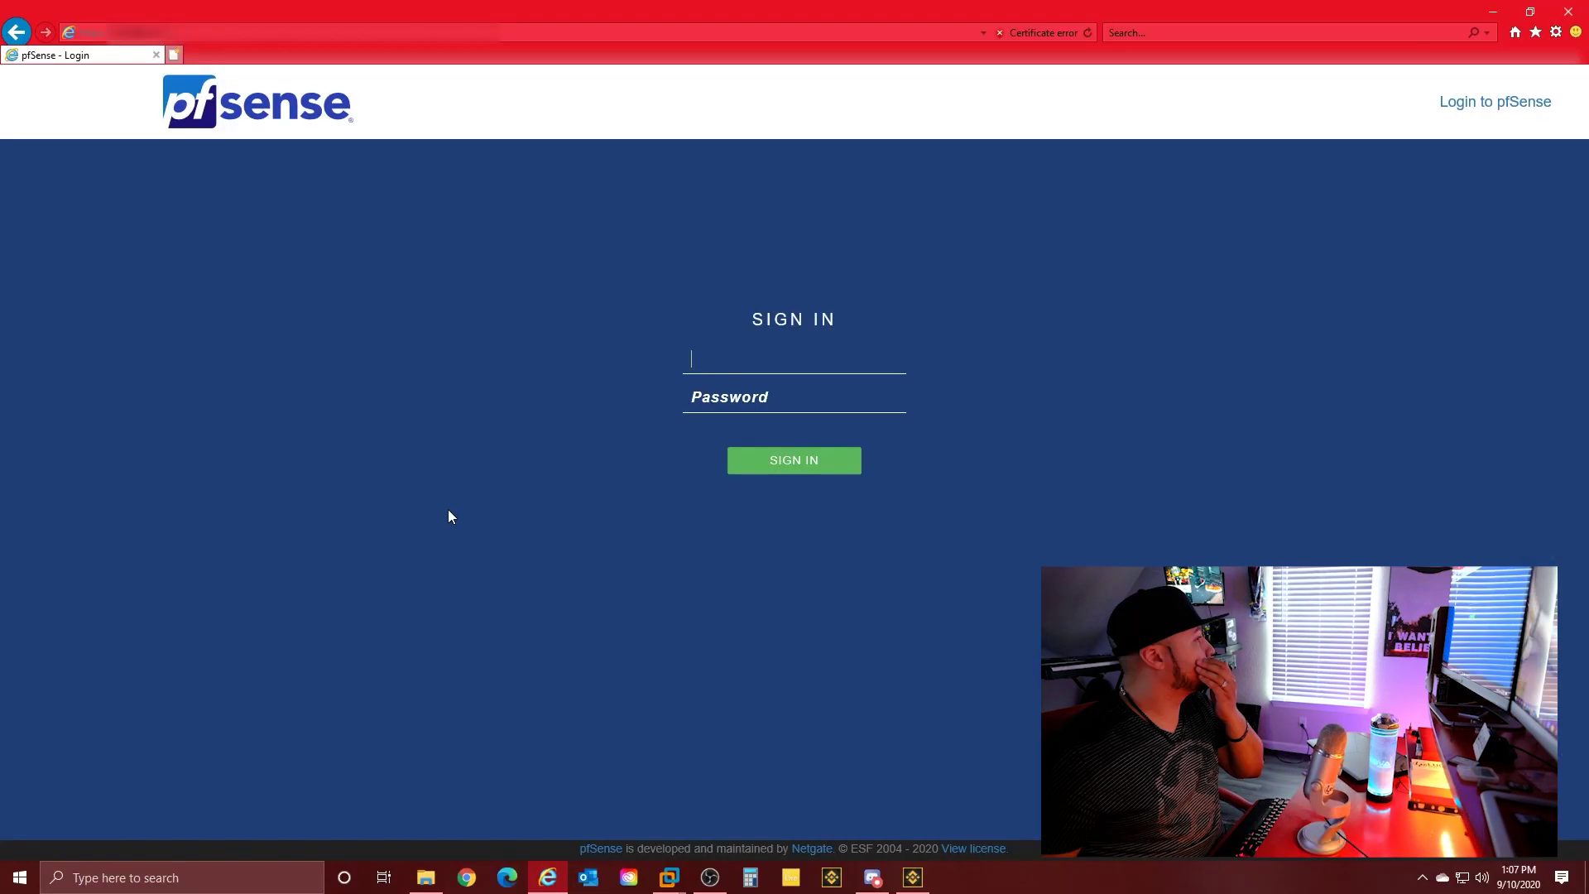
{"action": "left_click", "coordinate": [724, 364]}
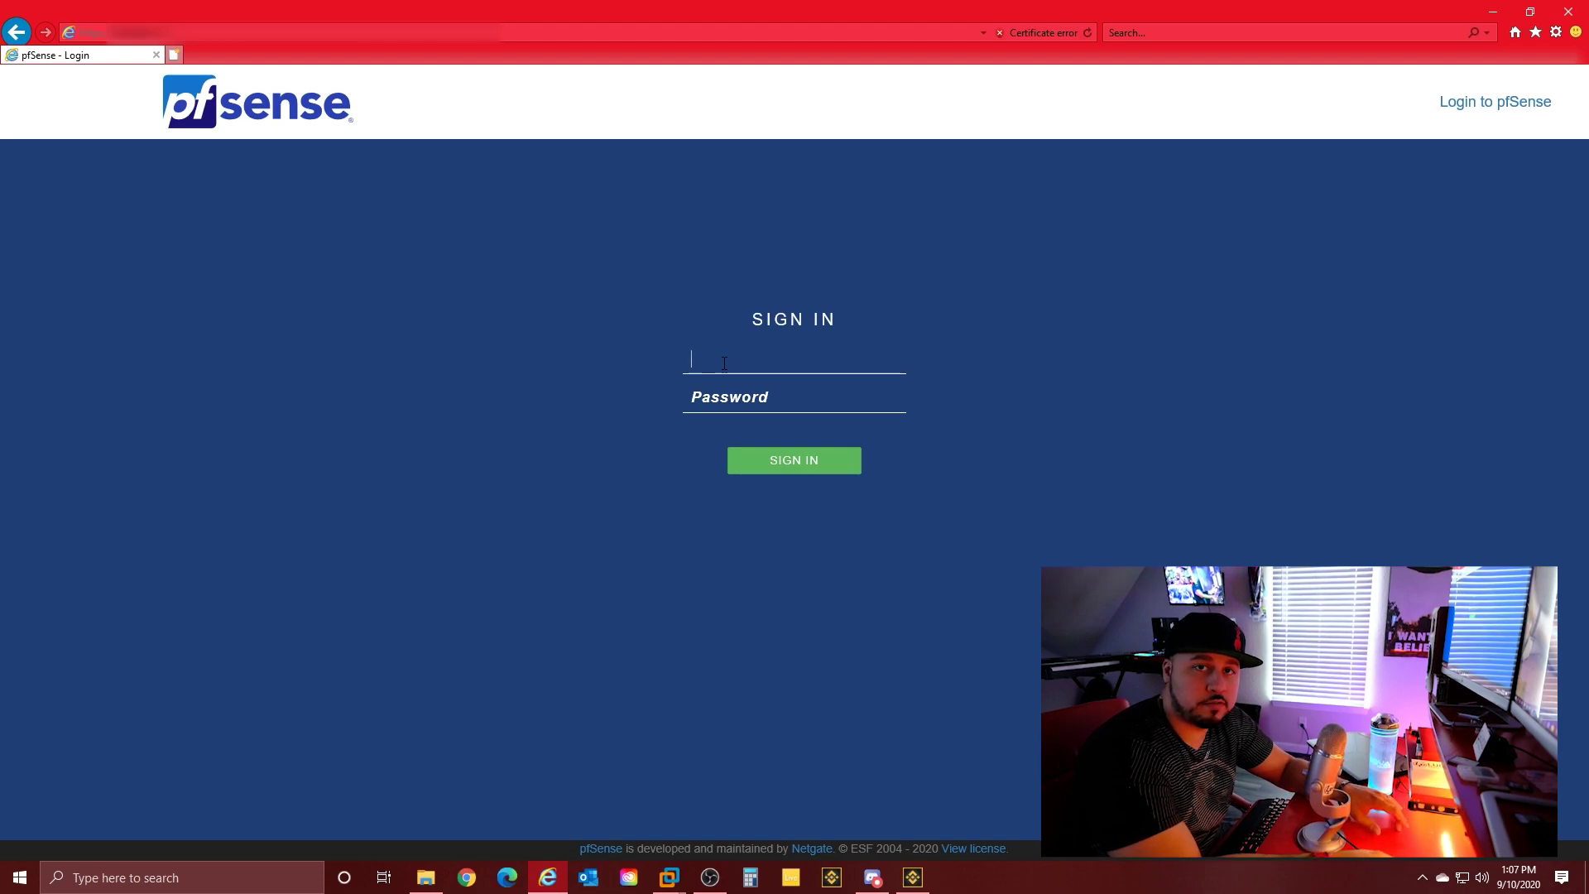
Step: Sign in as admin with the account password to reach the Dashboard
{"action": "type", "text": "admin"}
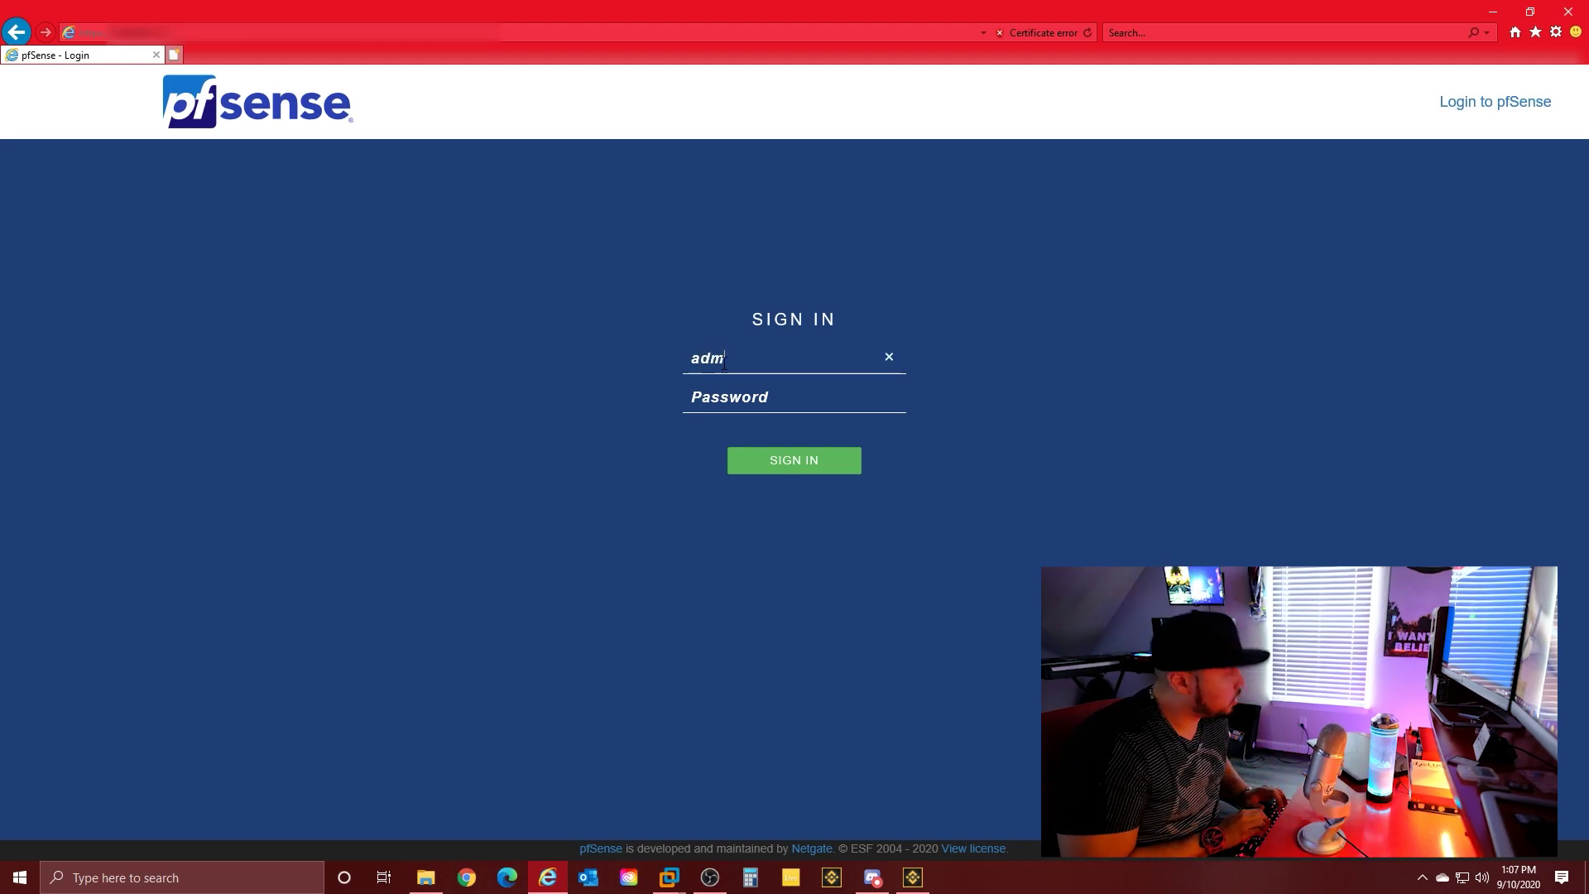
{"action": "key", "text": "Tab"}
{"action": "type", "text": "•••••••••"}
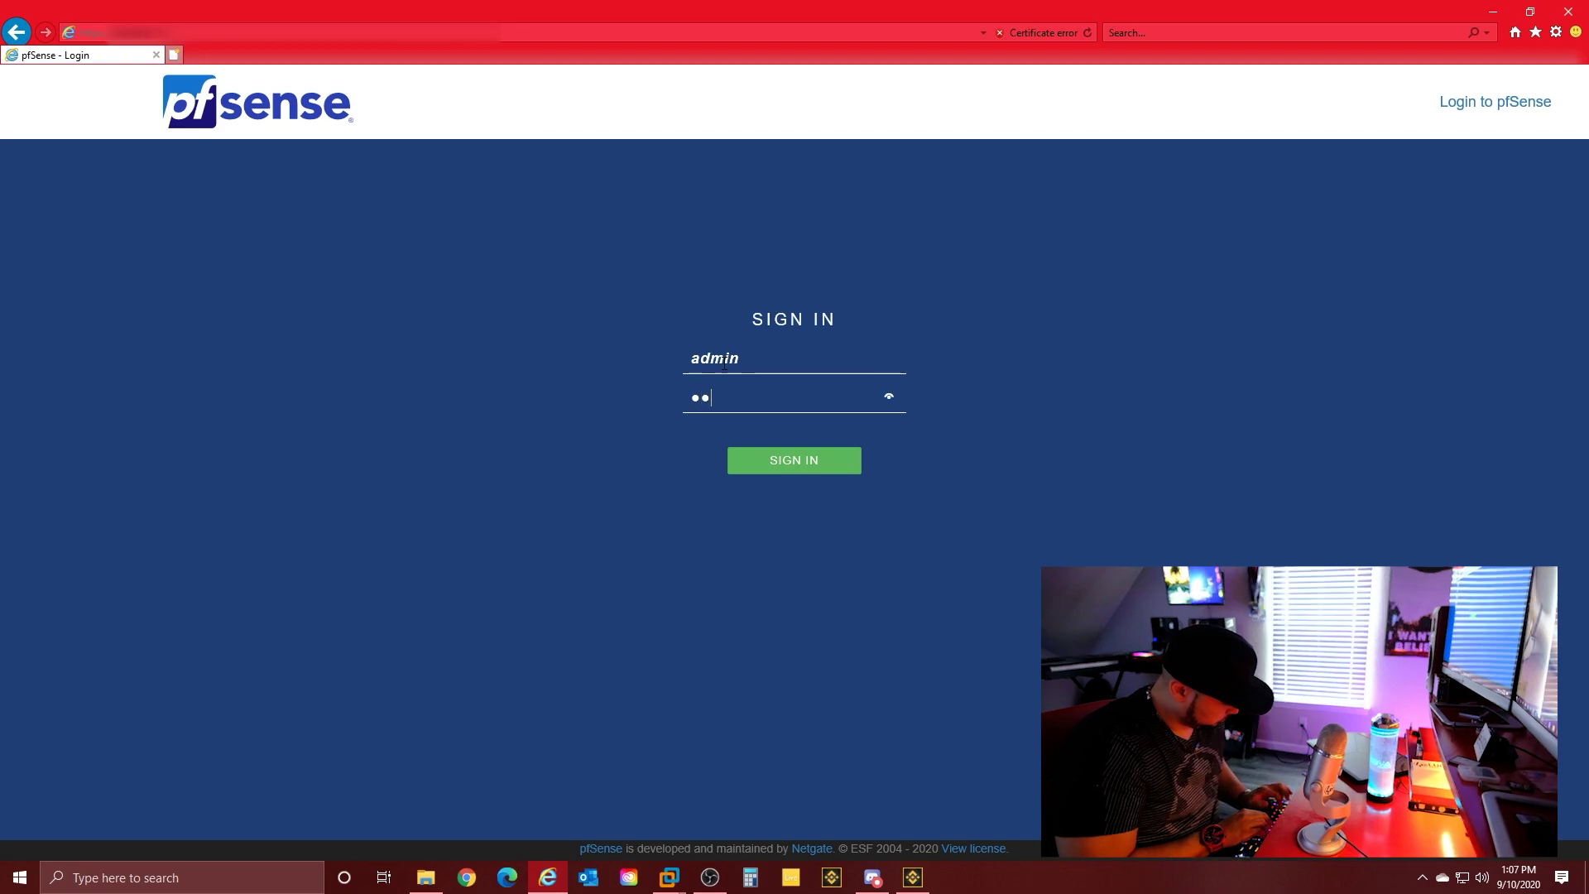
{"action": "key", "text": "Return"}
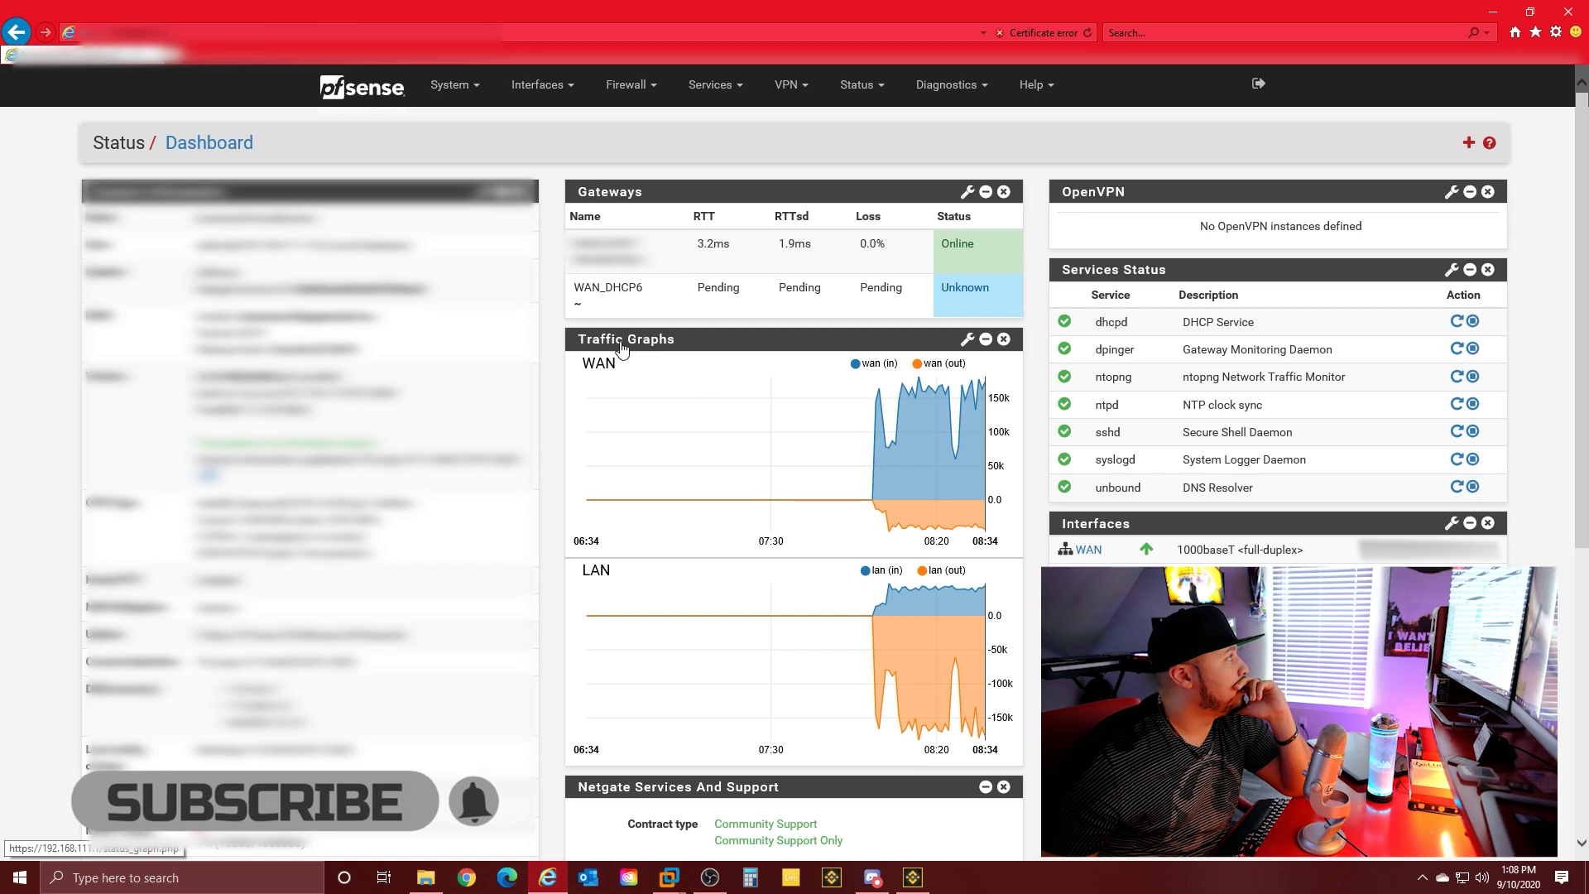
Step: Browse the Package Manager's Available Packages list, then open the WAN firewall rules
{"action": "left_click", "coordinate": [451, 85]}
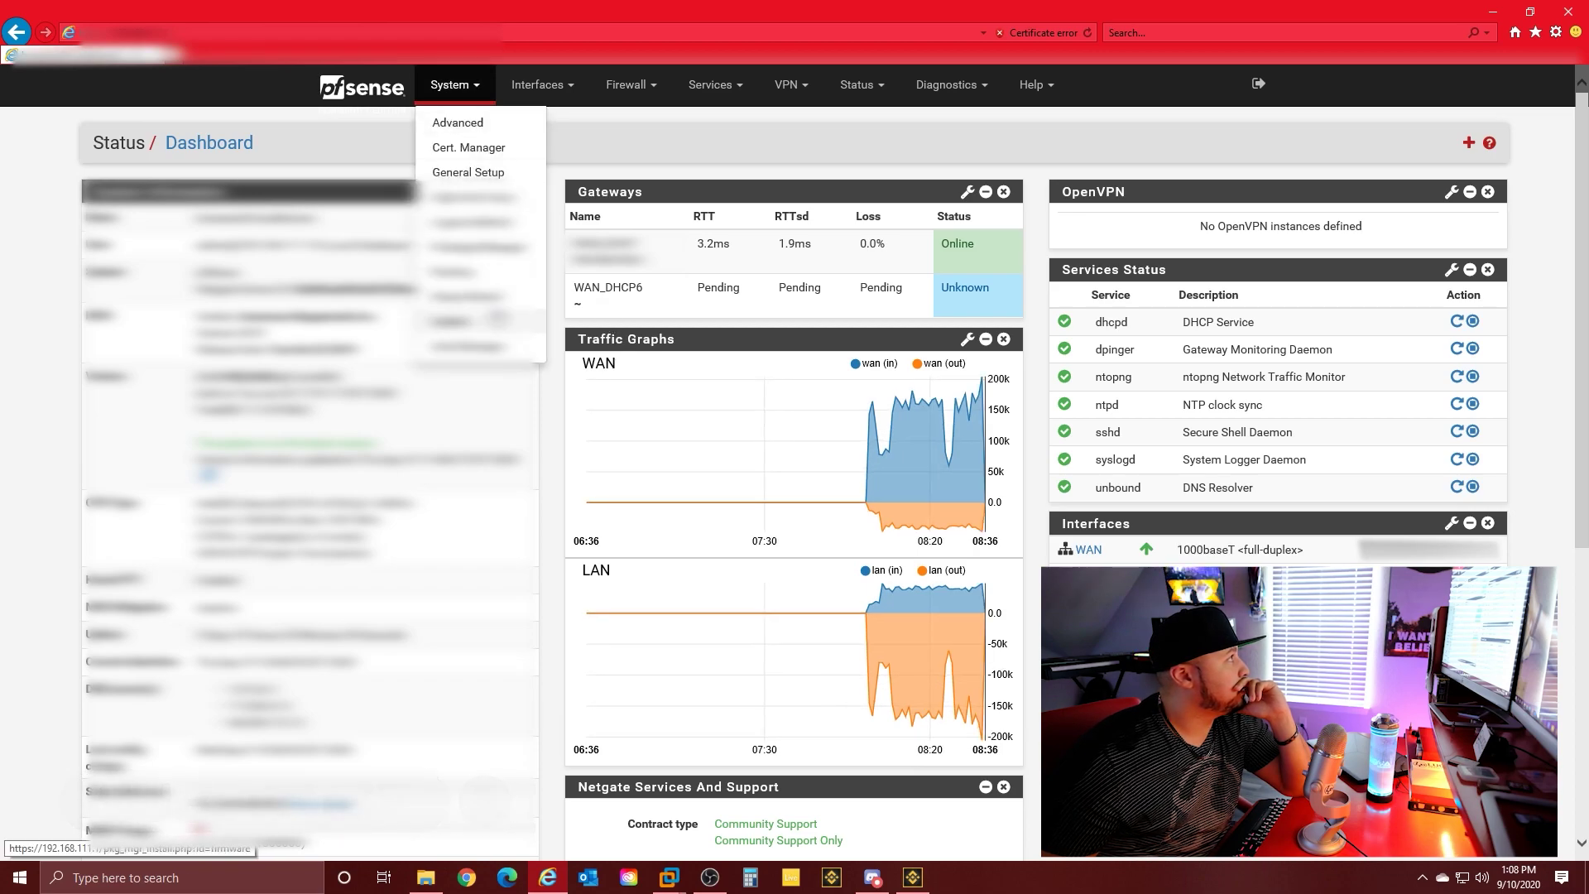
{"action": "left_click", "coordinate": [480, 248]}
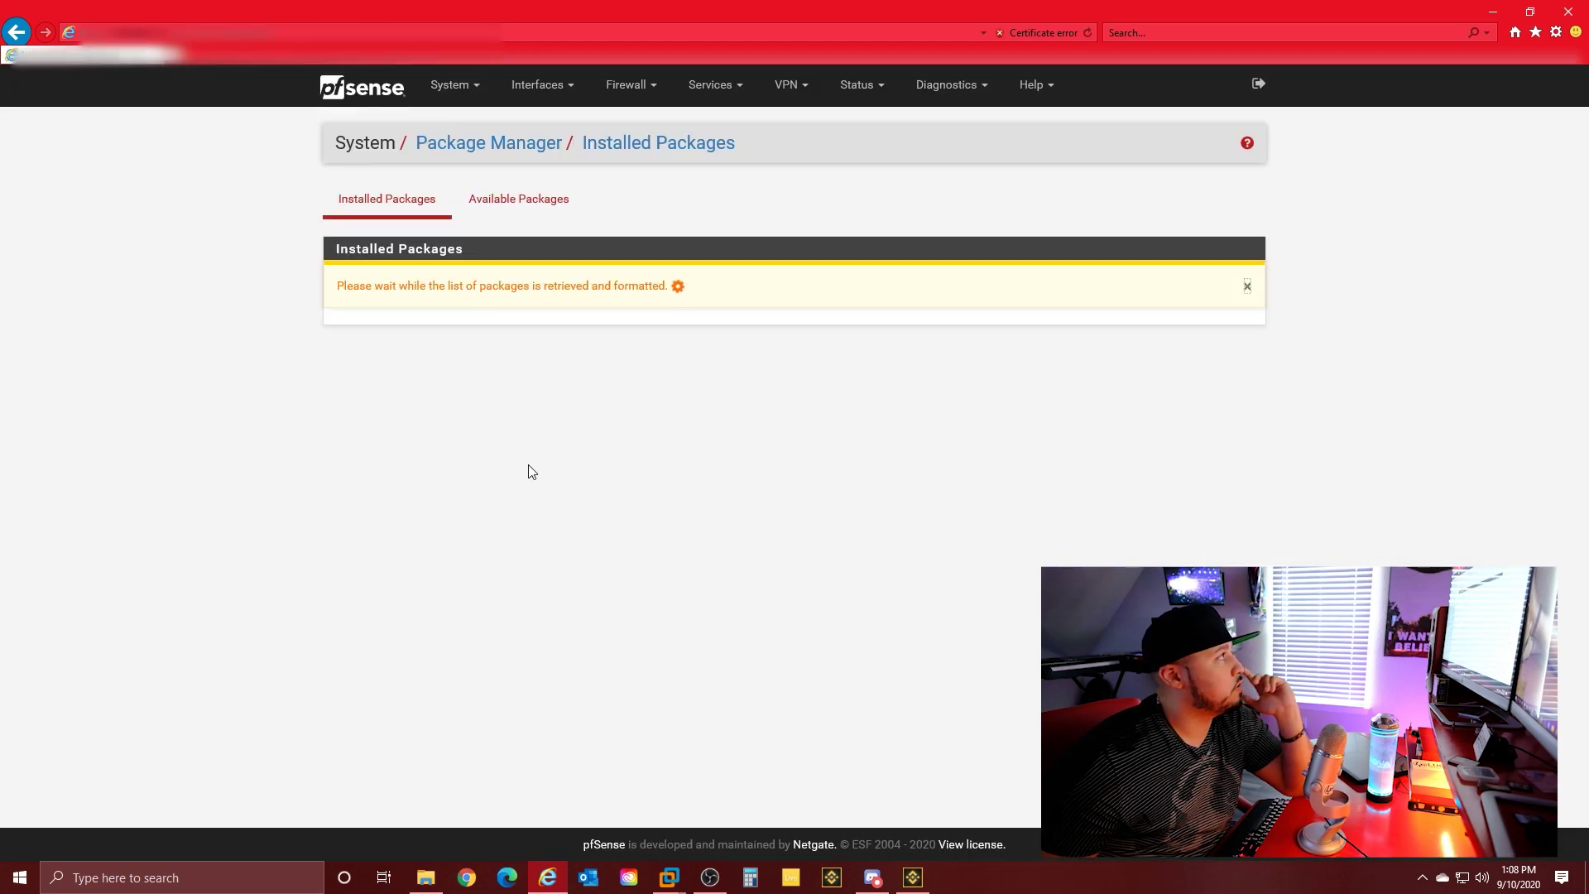
{"action": "left_click", "coordinate": [542, 216]}
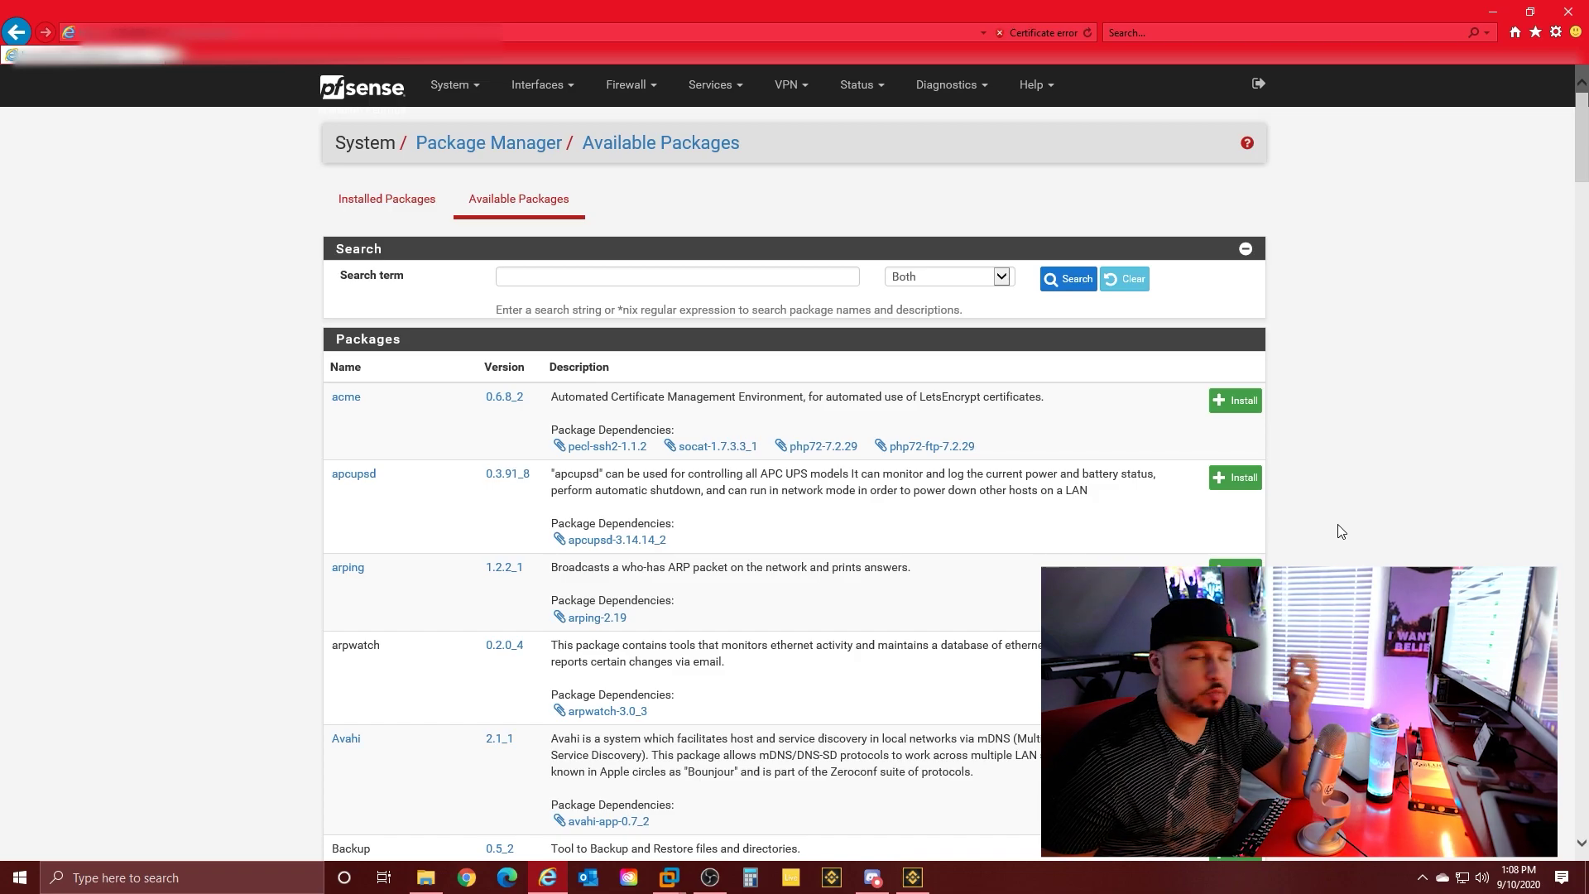
{"action": "scroll", "coordinate": [1341, 531], "scroll_direction": "down", "scroll_amount": 10}
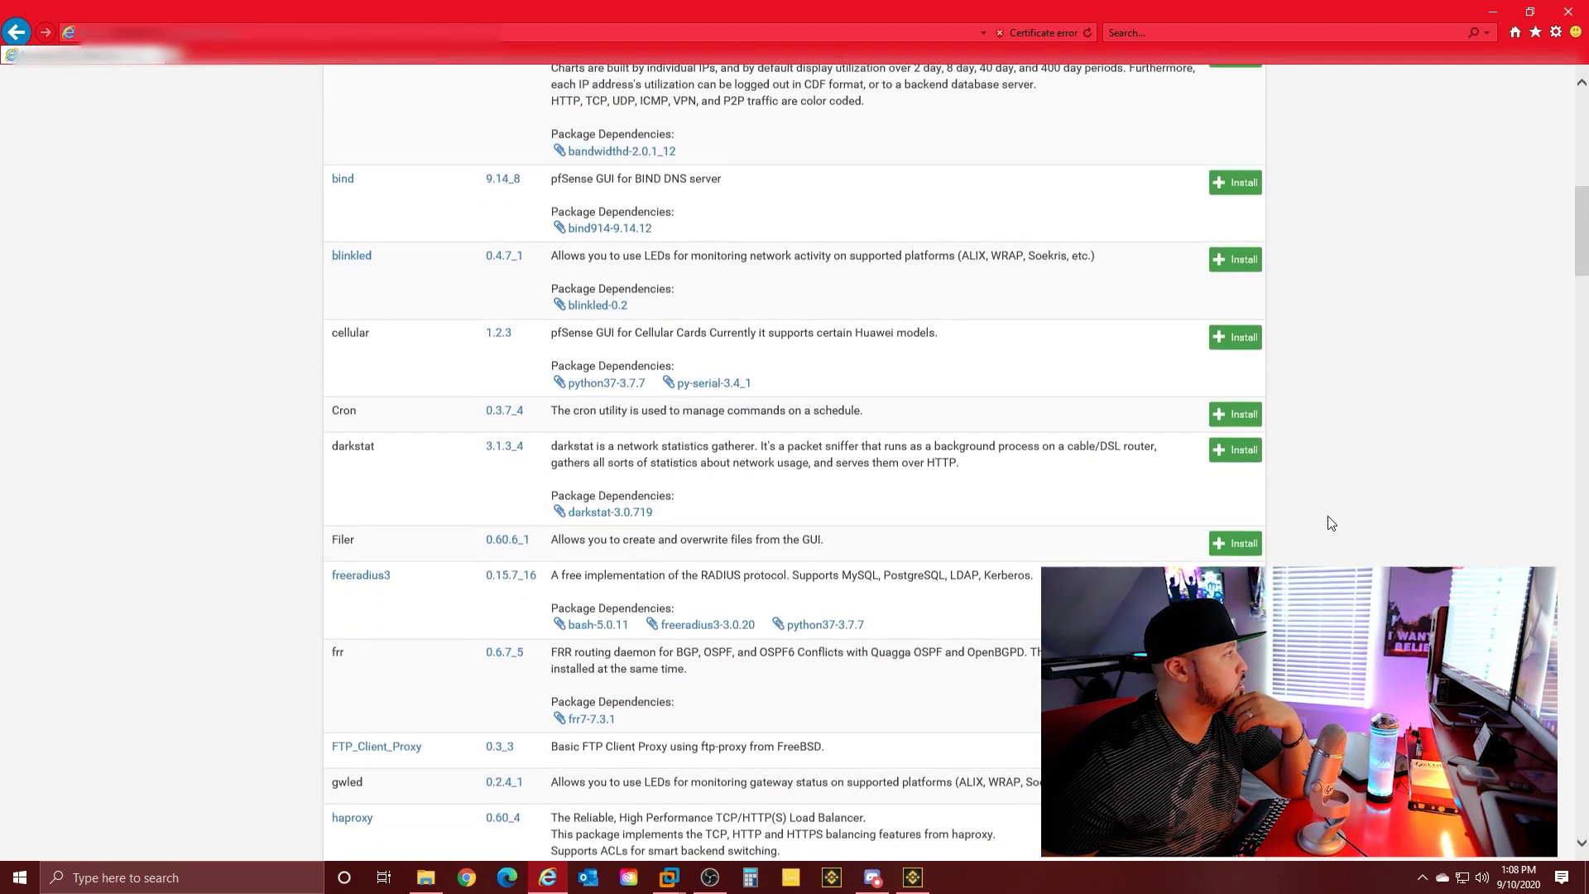
{"action": "scroll", "coordinate": [1330, 523], "scroll_direction": "down", "scroll_amount": 12}
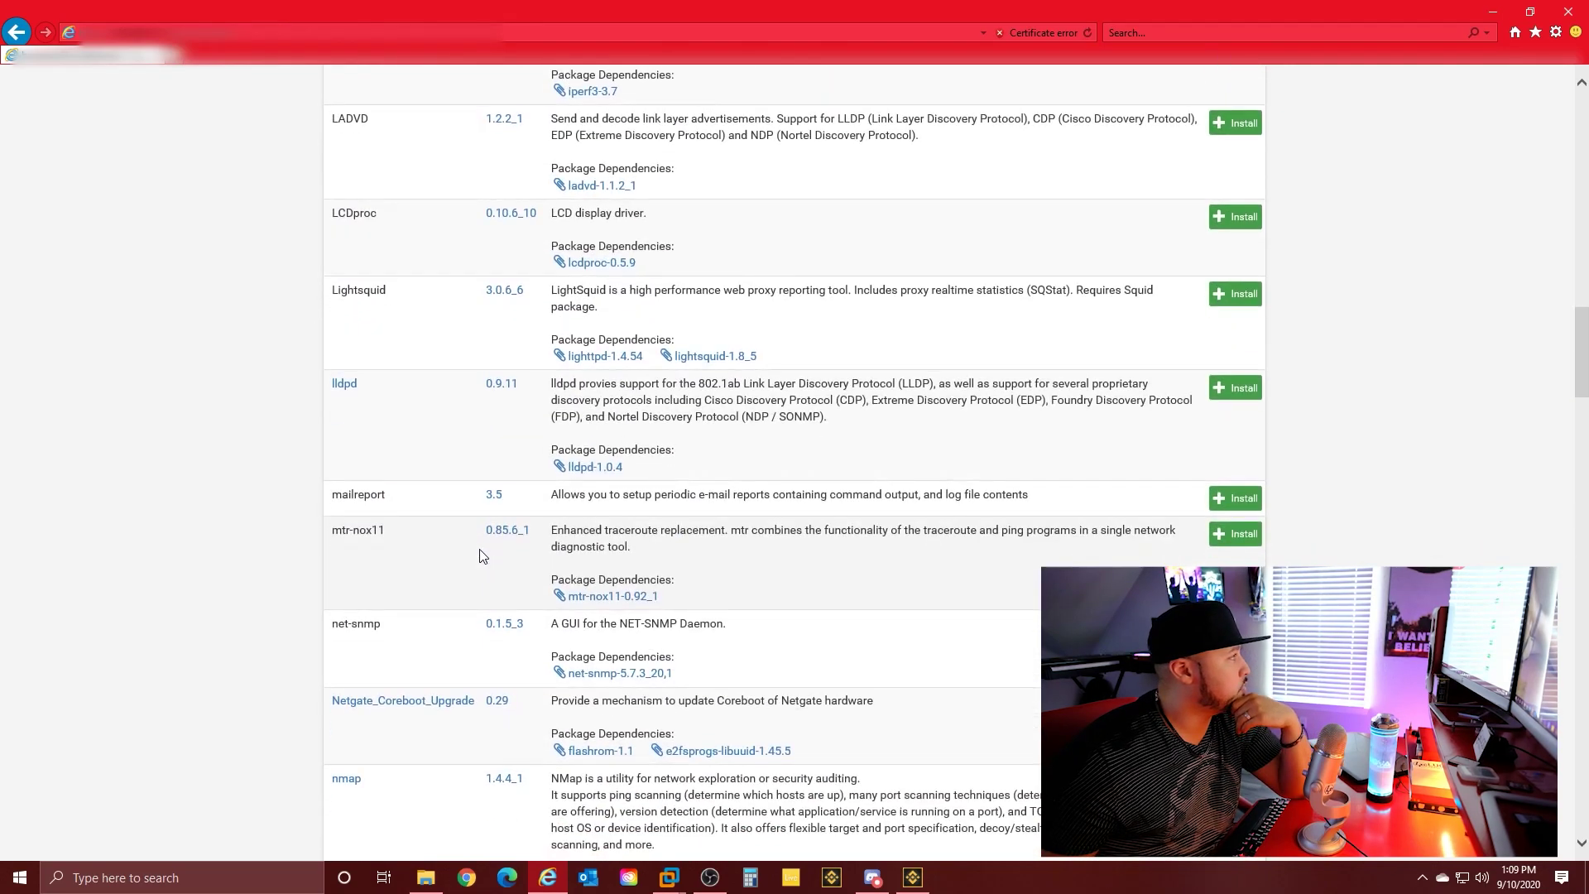
{"action": "scroll", "coordinate": [483, 556], "scroll_direction": "down", "scroll_amount": 12}
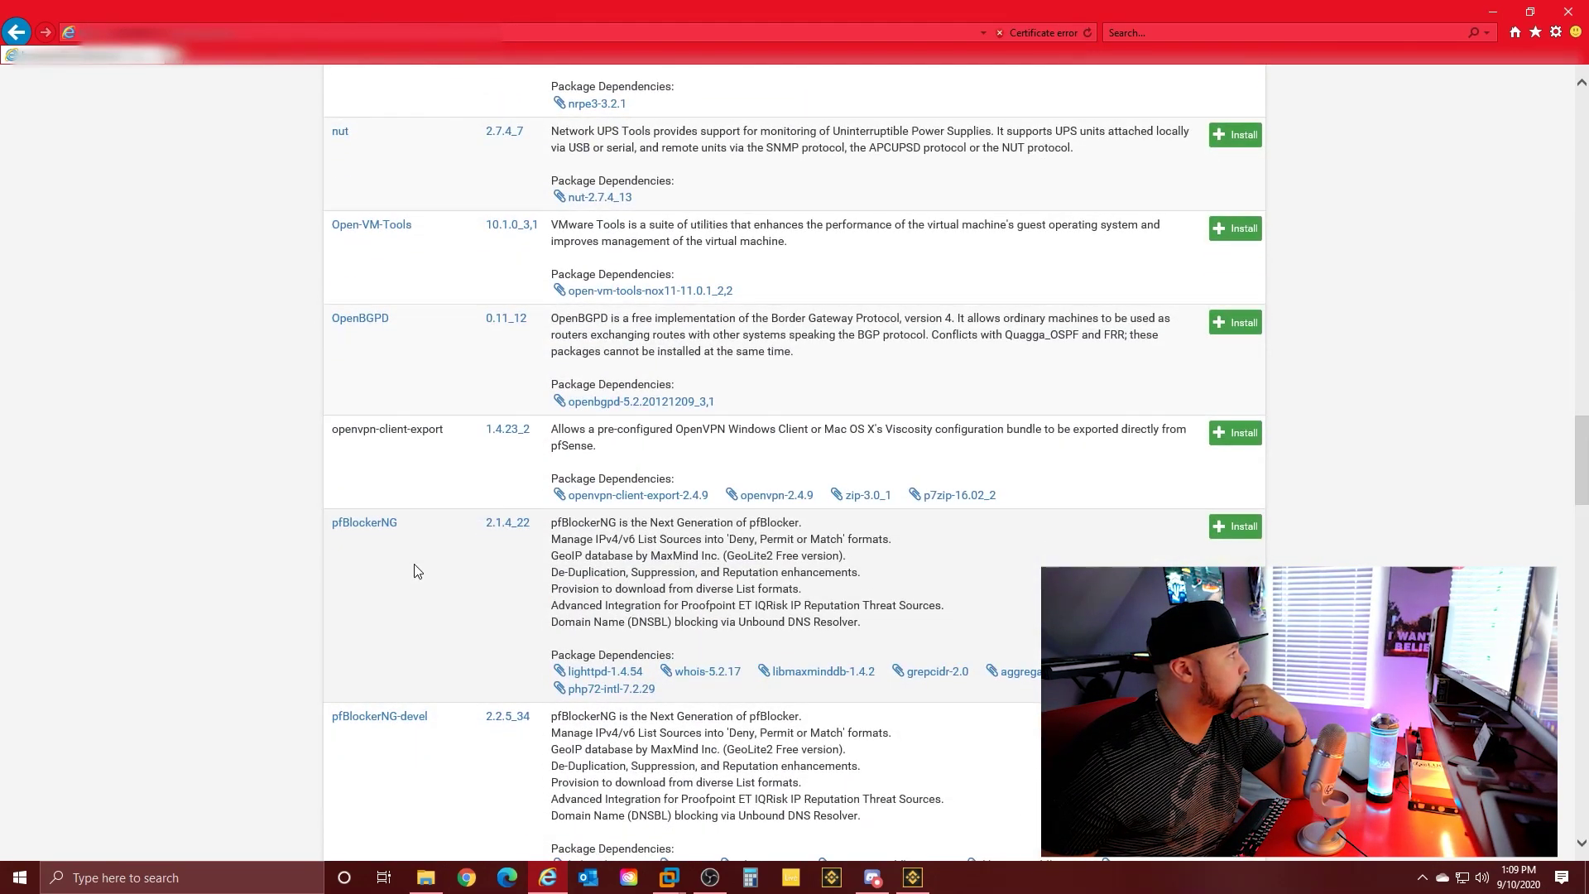
{"action": "scroll", "coordinate": [419, 595], "scroll_direction": "down", "scroll_amount": 14}
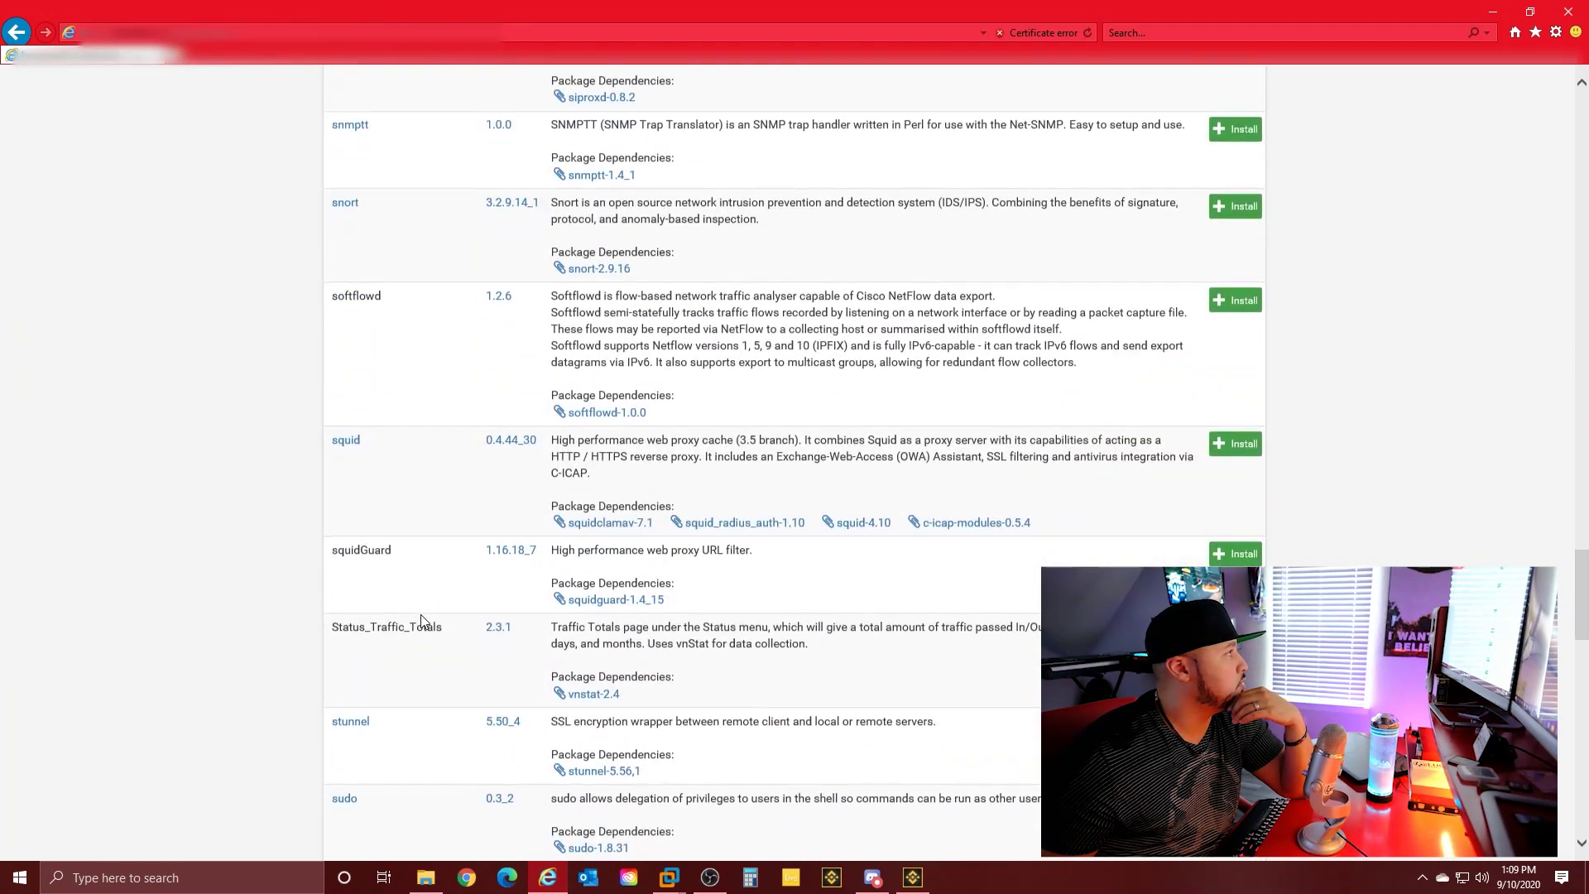
{"action": "scroll", "coordinate": [422, 622], "scroll_direction": "down", "scroll_amount": 9}
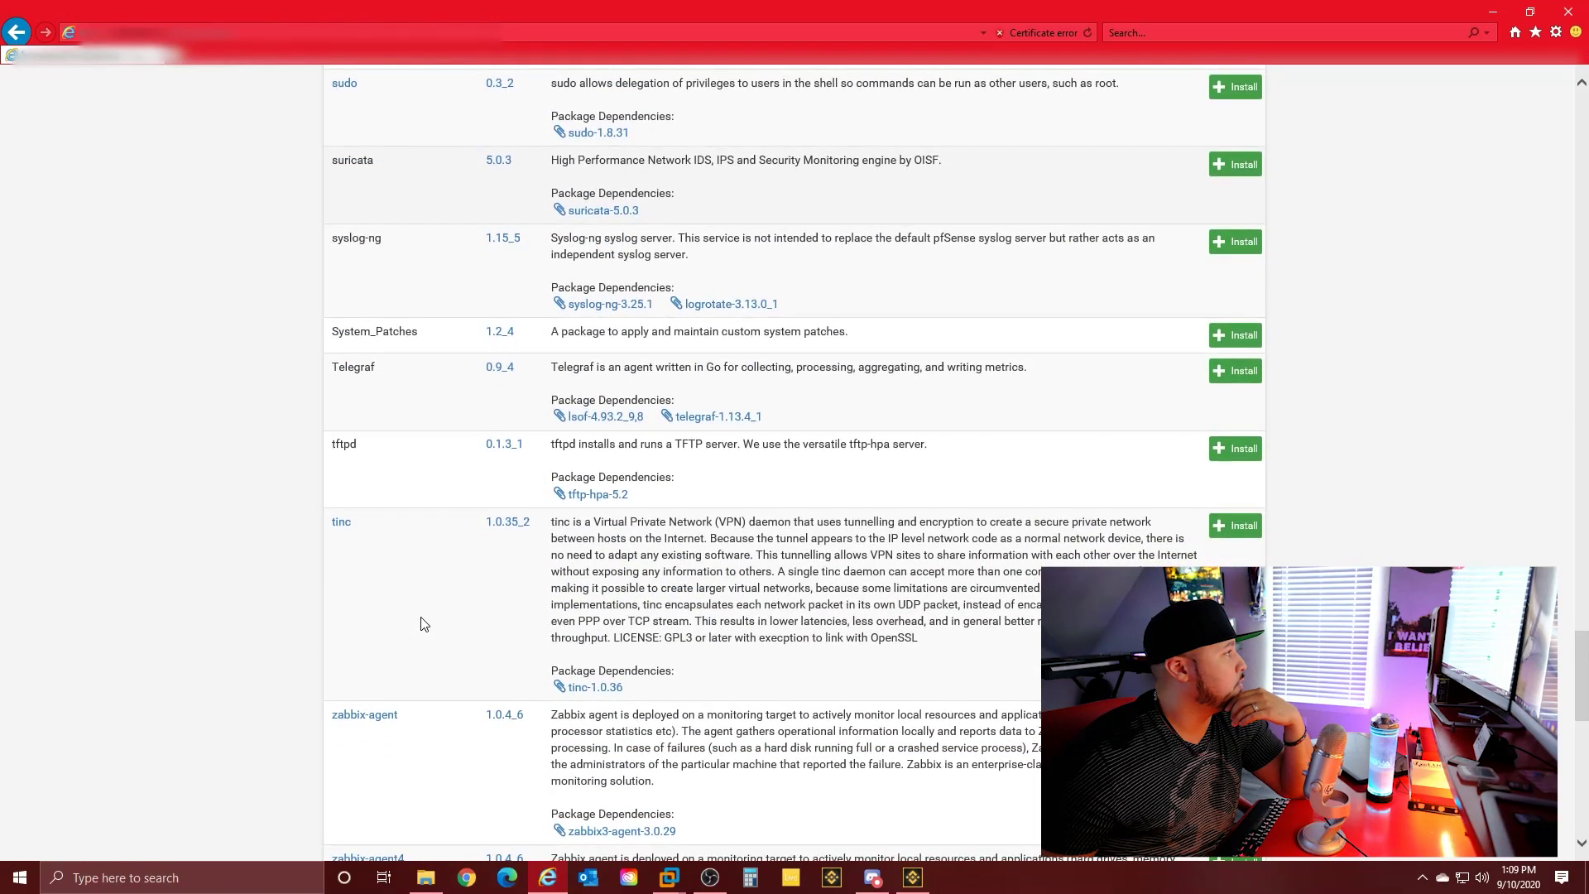
{"action": "scroll", "coordinate": [424, 624], "scroll_direction": "down", "scroll_amount": 10}
{"action": "scroll", "coordinate": [424, 624], "scroll_direction": "up", "scroll_amount": 8}
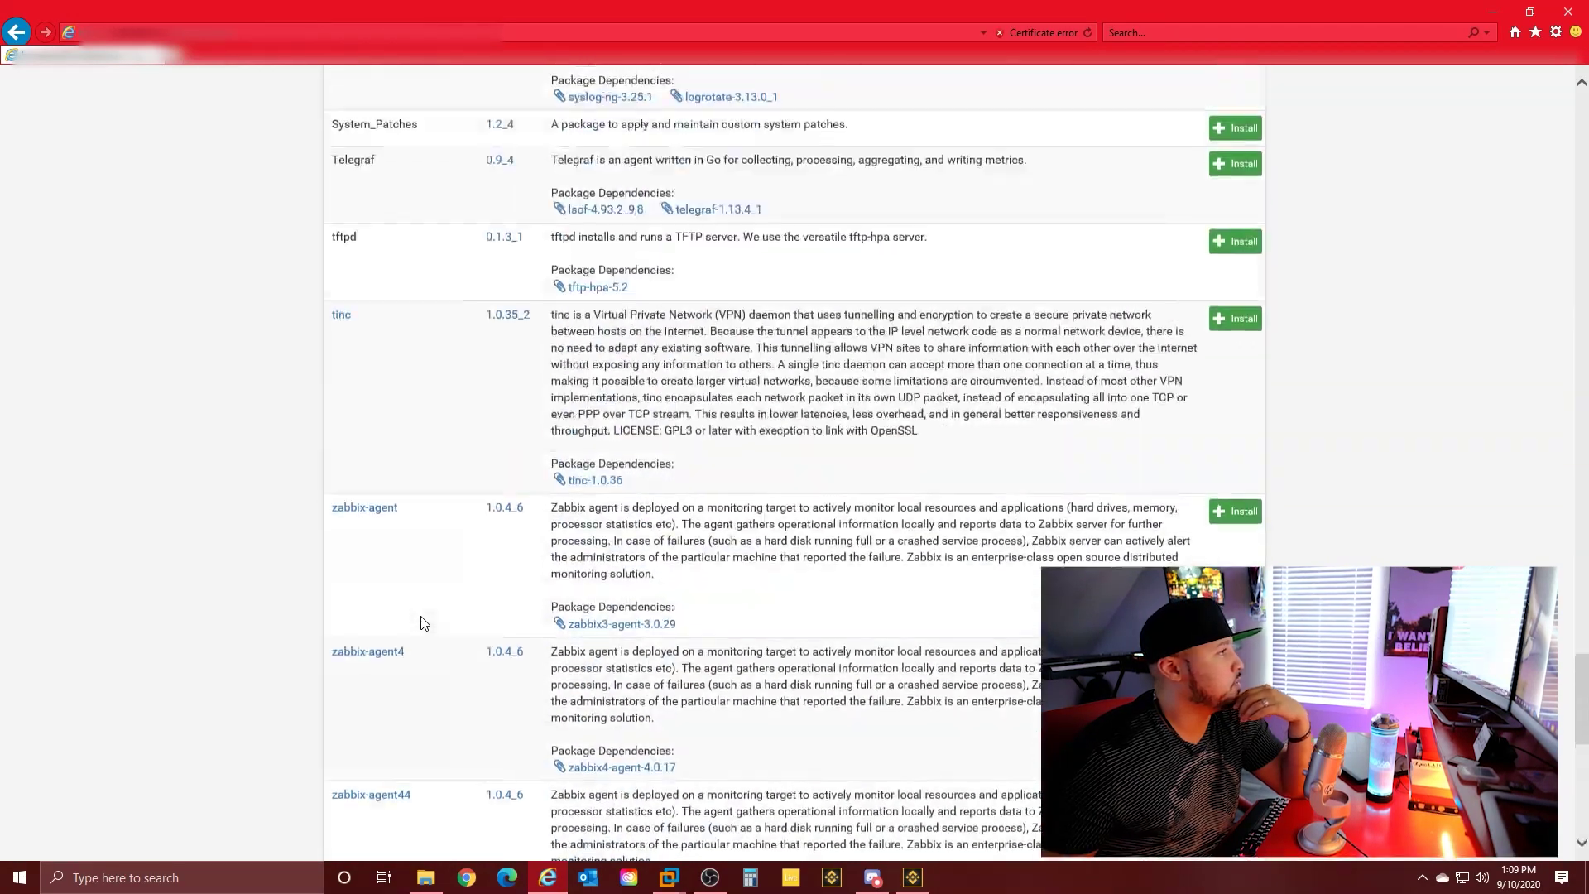
{"action": "scroll", "coordinate": [422, 622], "scroll_direction": "up", "scroll_amount": 20}
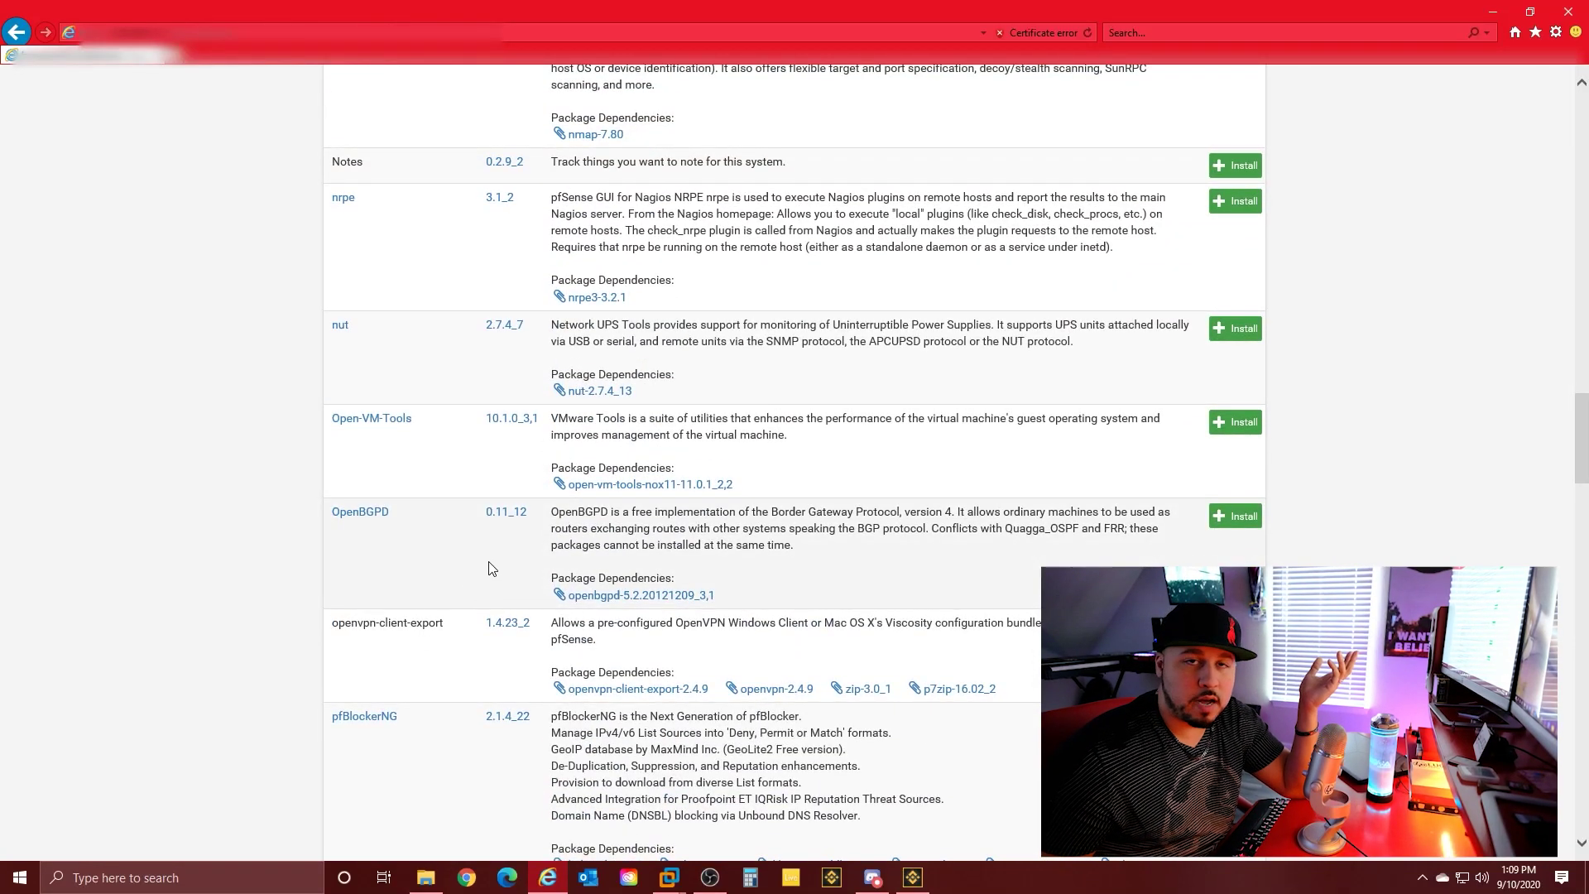
{"action": "scroll", "coordinate": [534, 563], "scroll_direction": "up", "scroll_amount": 20}
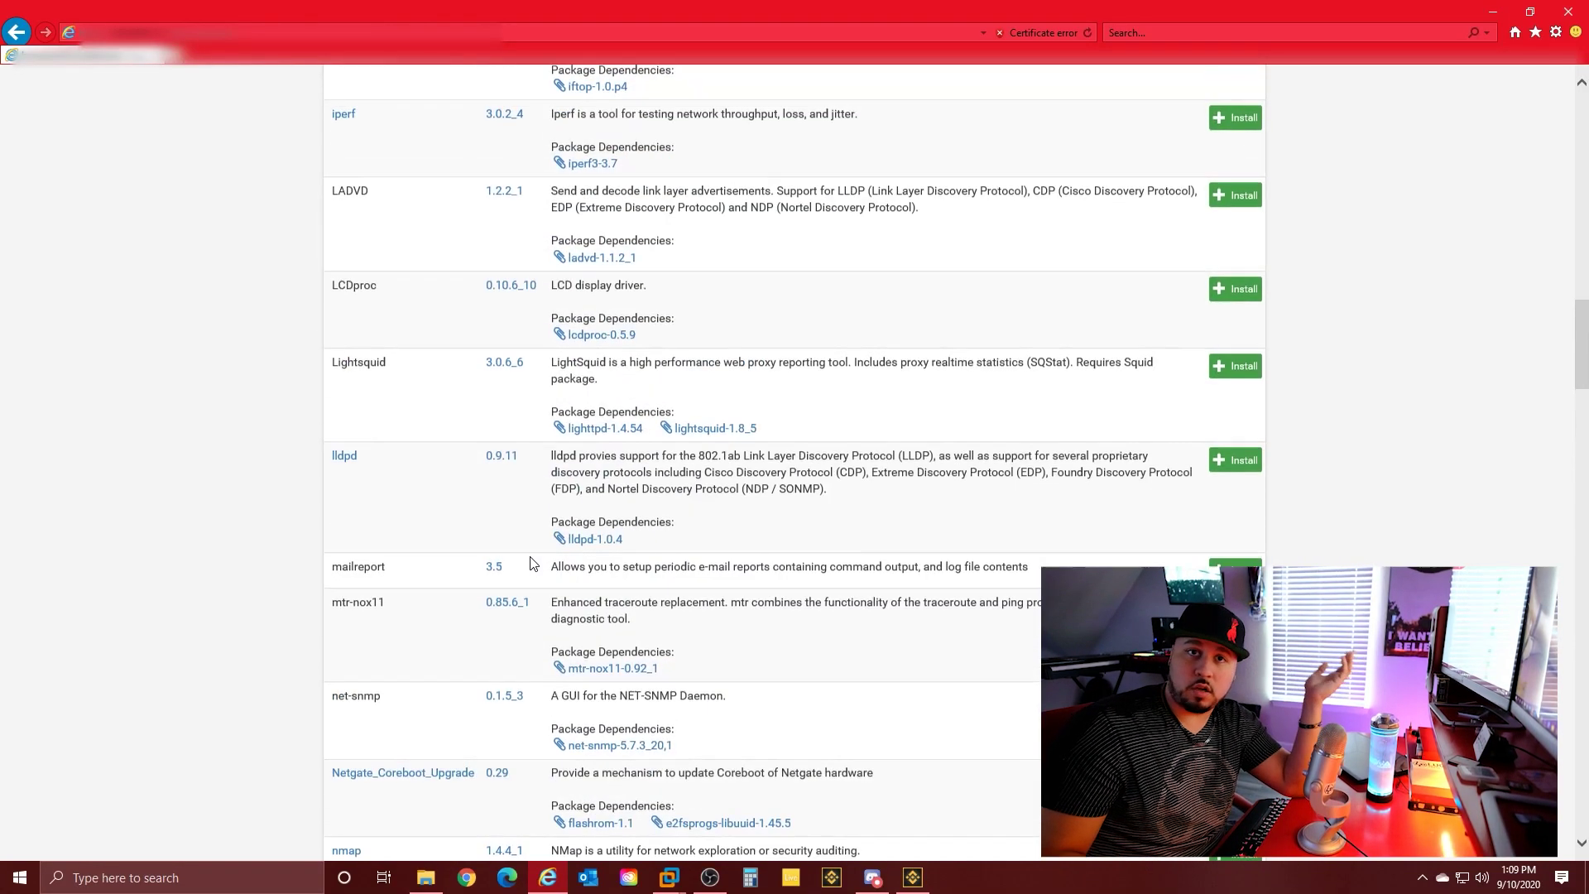
{"action": "scroll", "coordinate": [534, 562], "scroll_direction": "up", "scroll_amount": 10}
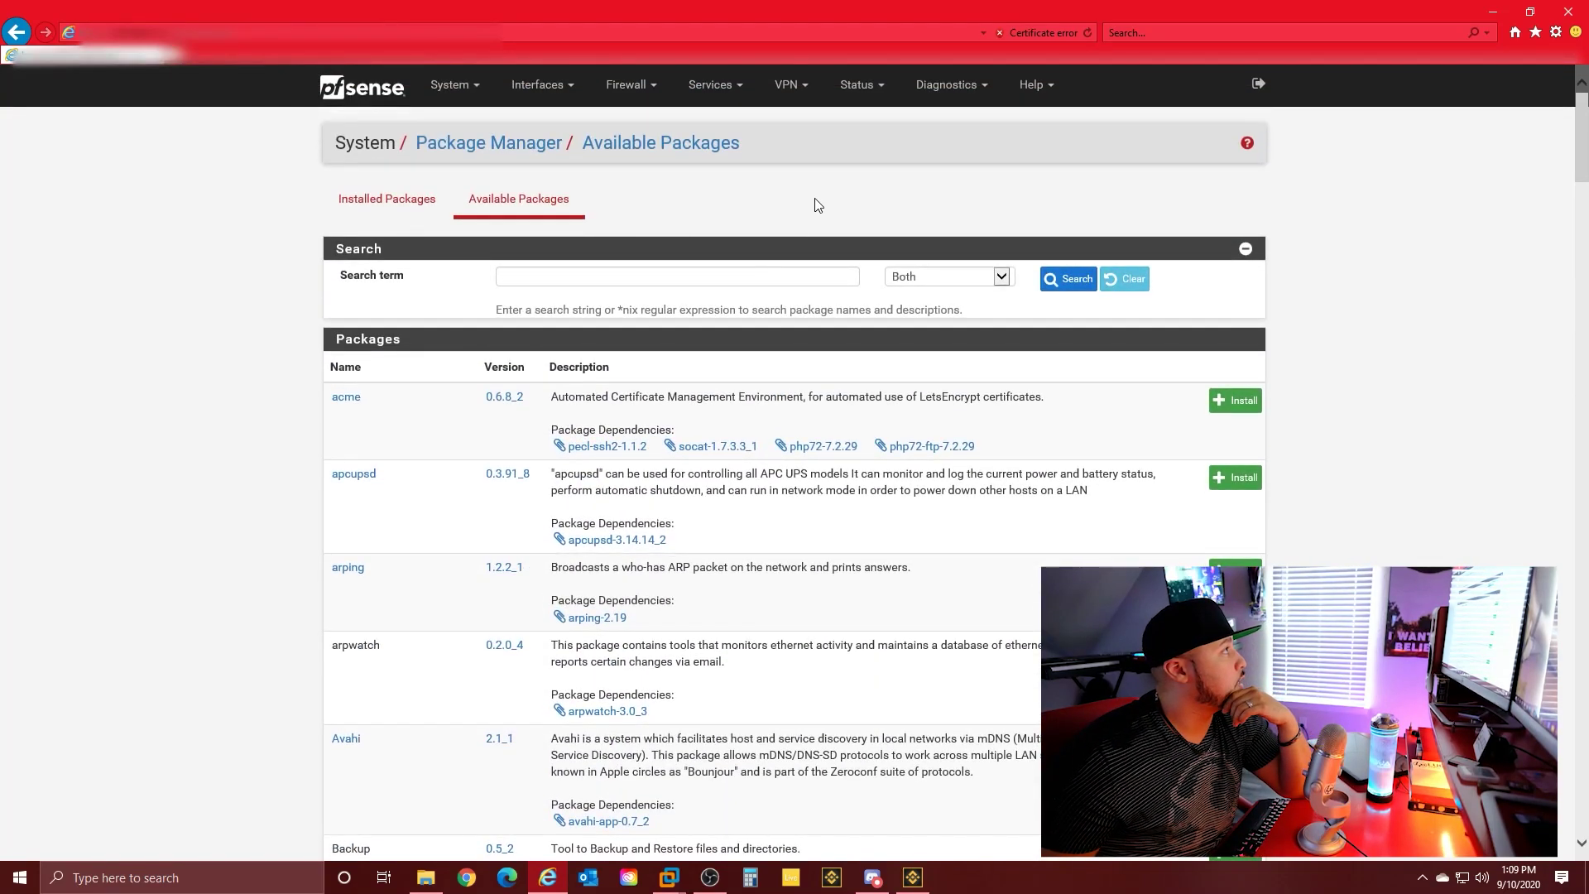
{"action": "left_click", "coordinate": [640, 87]}
{"action": "left_click", "coordinate": [622, 168]}
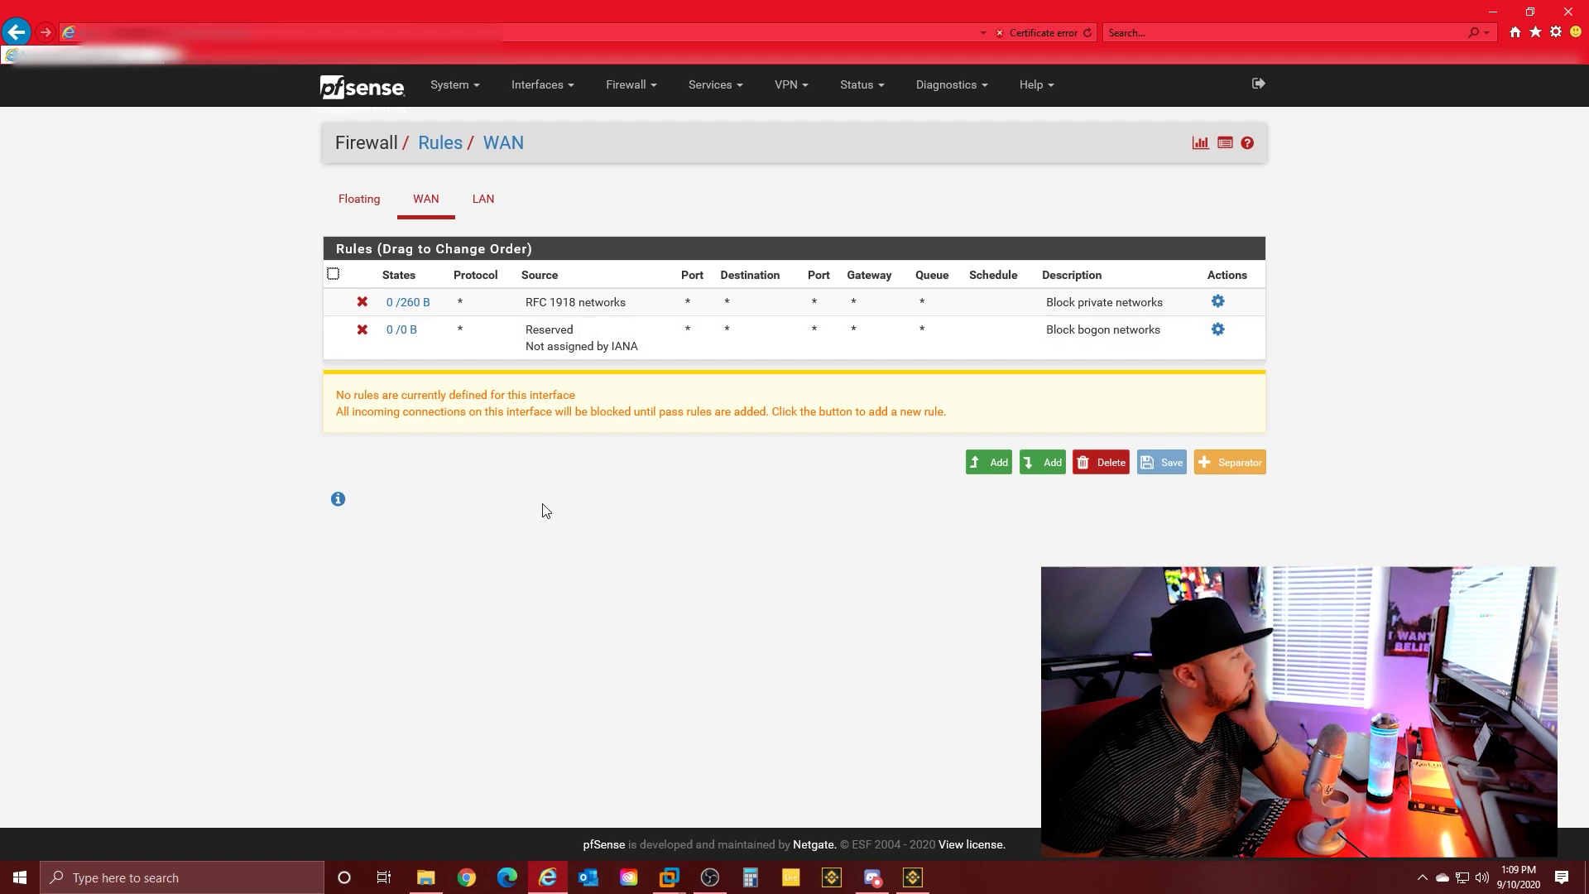
Step: View the LAN rules (anti-lockout and default allow rules), then bring up Diagnostics
{"action": "left_click", "coordinate": [480, 207]}
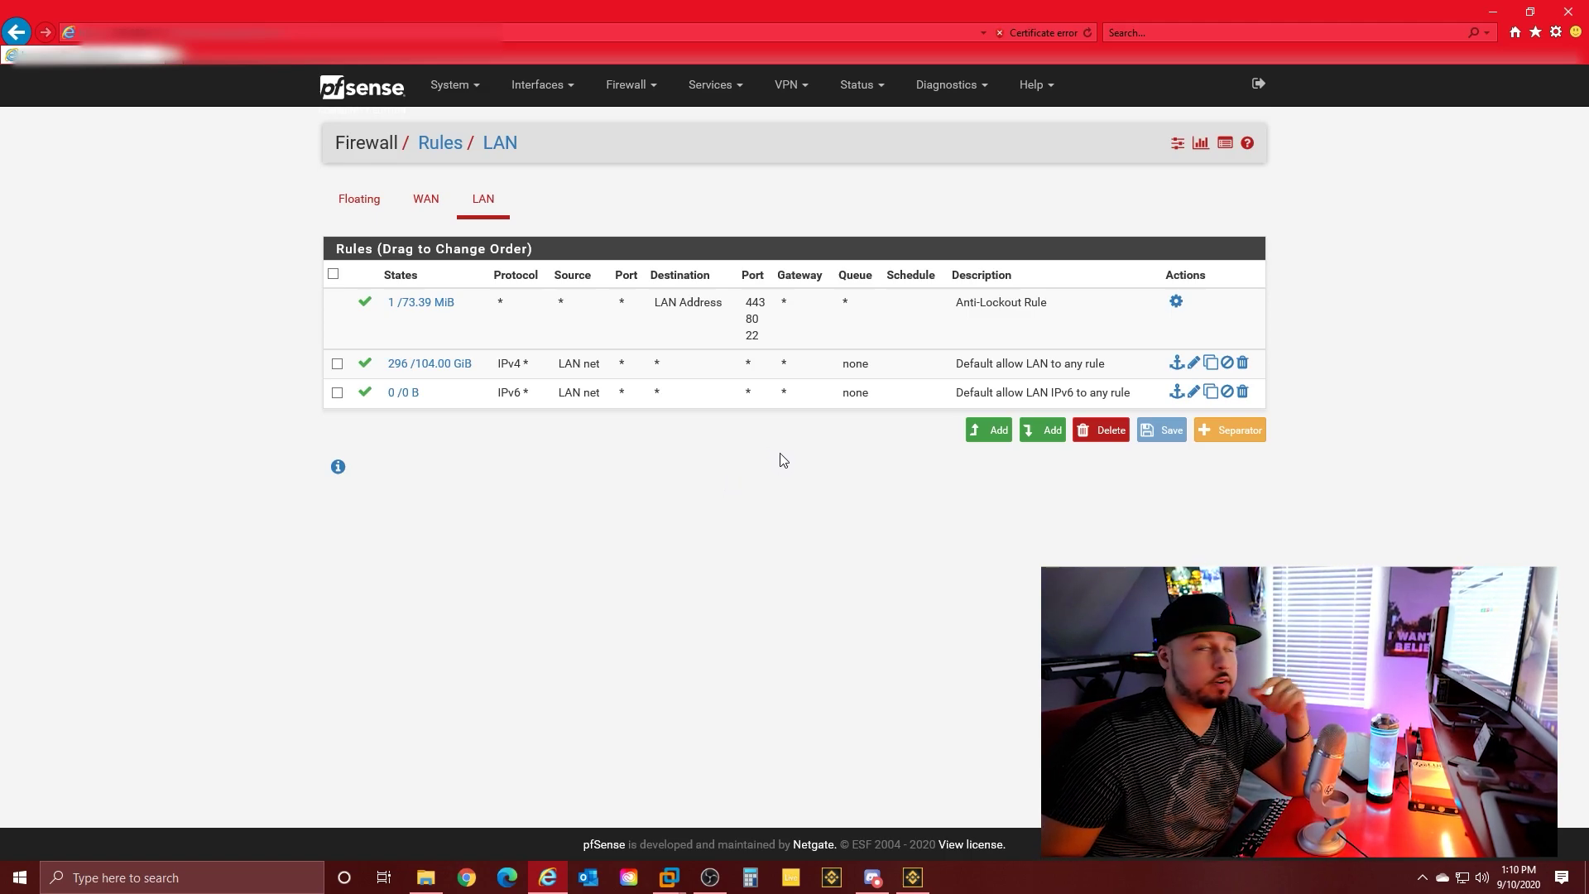
{"action": "left_click", "coordinate": [976, 88]}
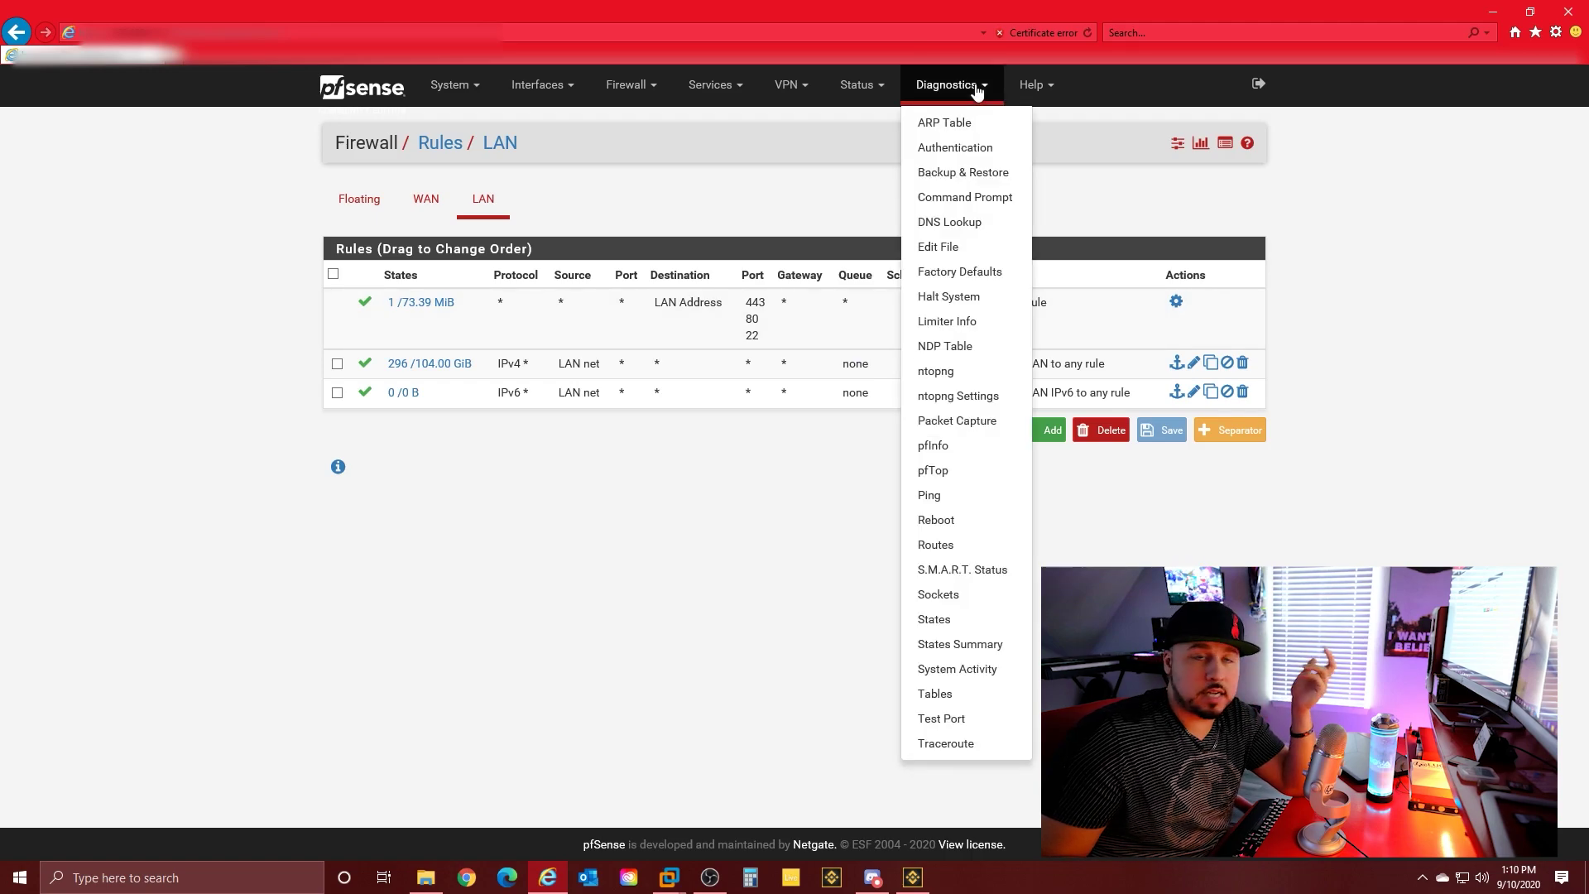
Step: Run a DNS Lookup for isc2.org, resolving it to 107.162.133.105
{"action": "left_click", "coordinate": [960, 221]}
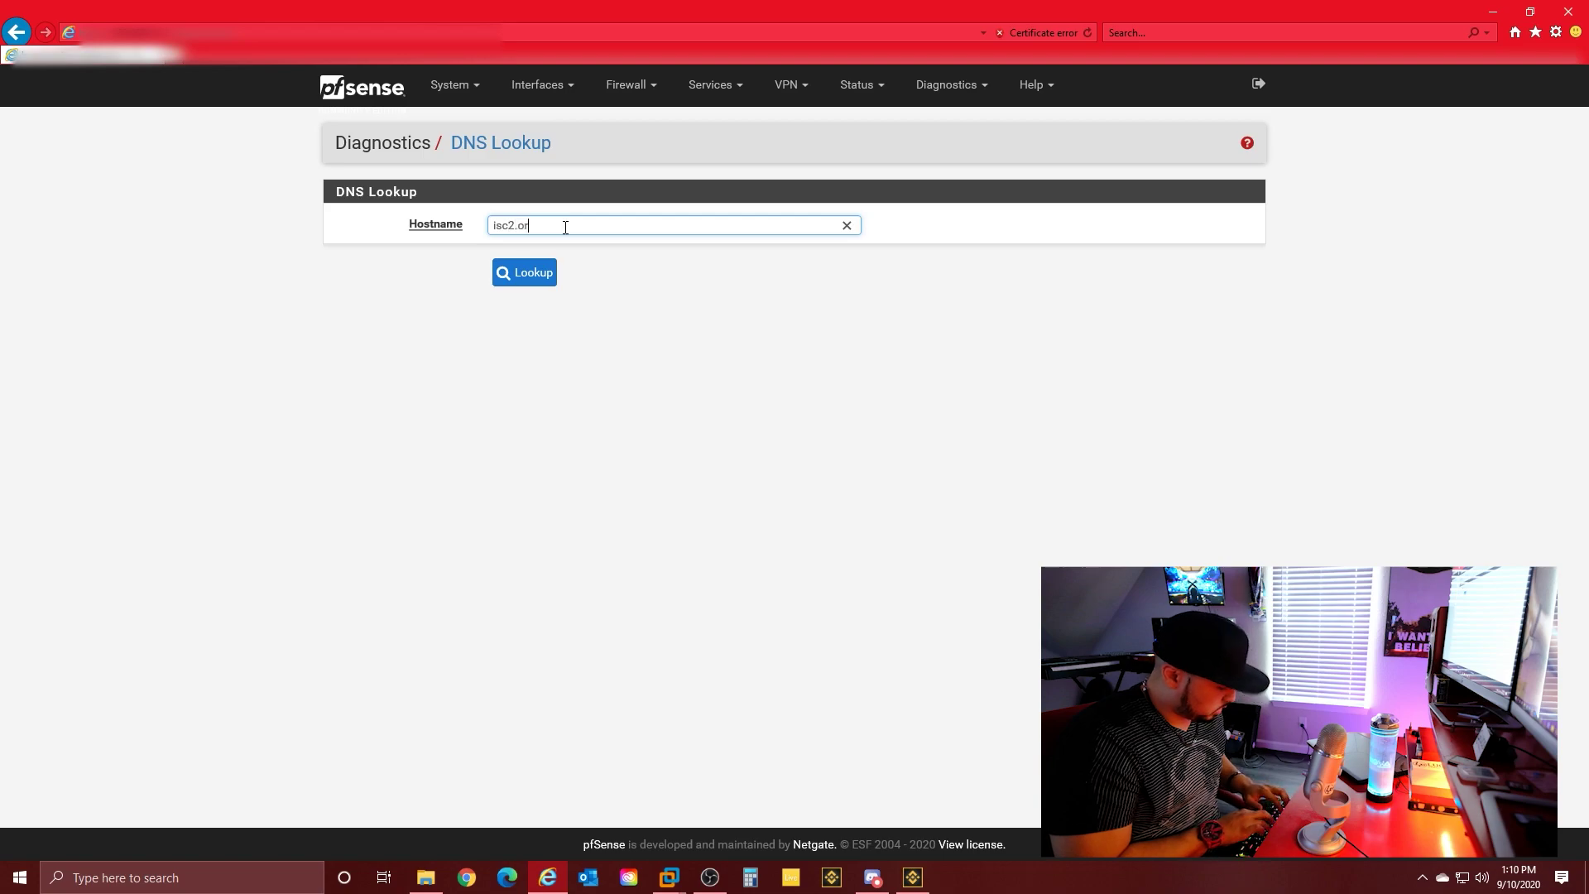
{"action": "type", "text": "g"}
{"action": "key", "text": "Return"}
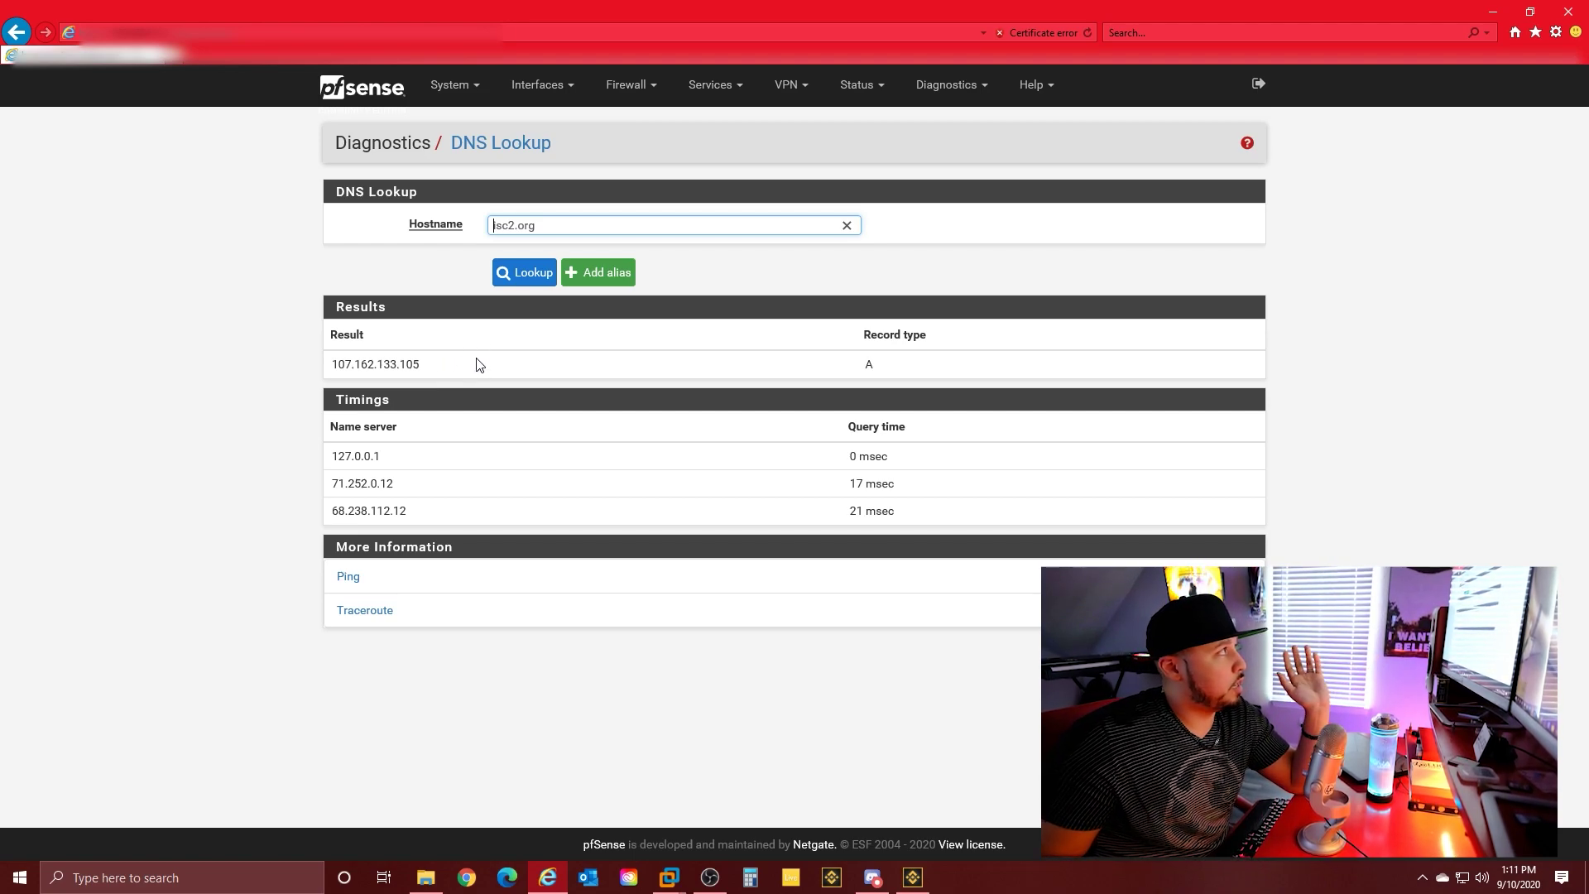
Step: Copy the resolved address 107.162.133.105 to the clipboard
{"action": "left_click_drag", "start_coordinate": [432, 365], "coordinate": [336, 364]}
{"action": "right_click", "coordinate": [341, 364]}
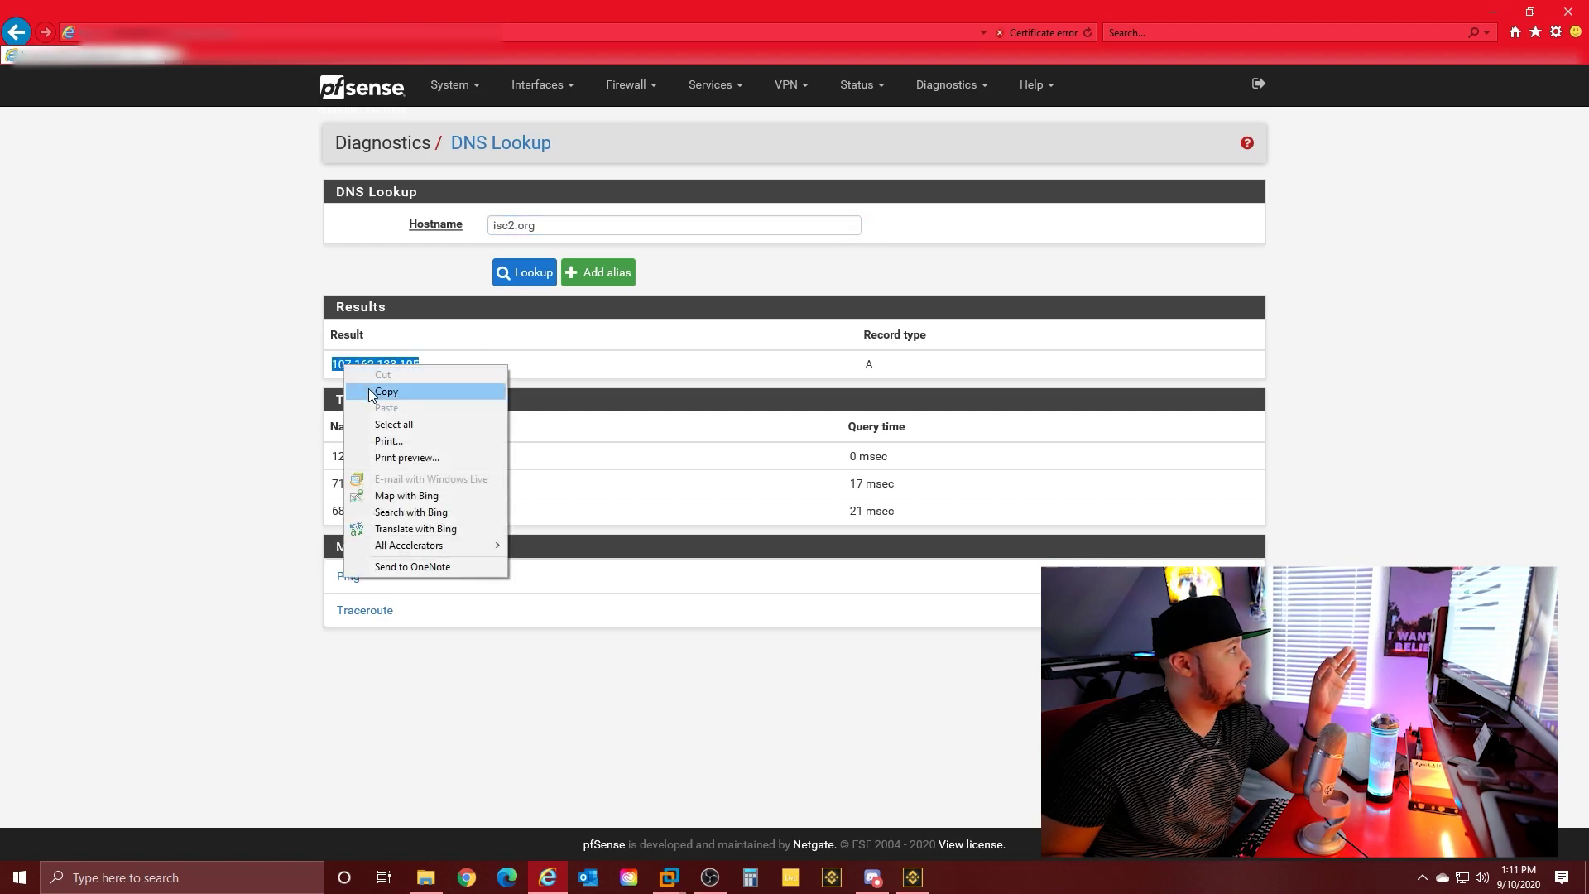
{"action": "left_click", "coordinate": [369, 389]}
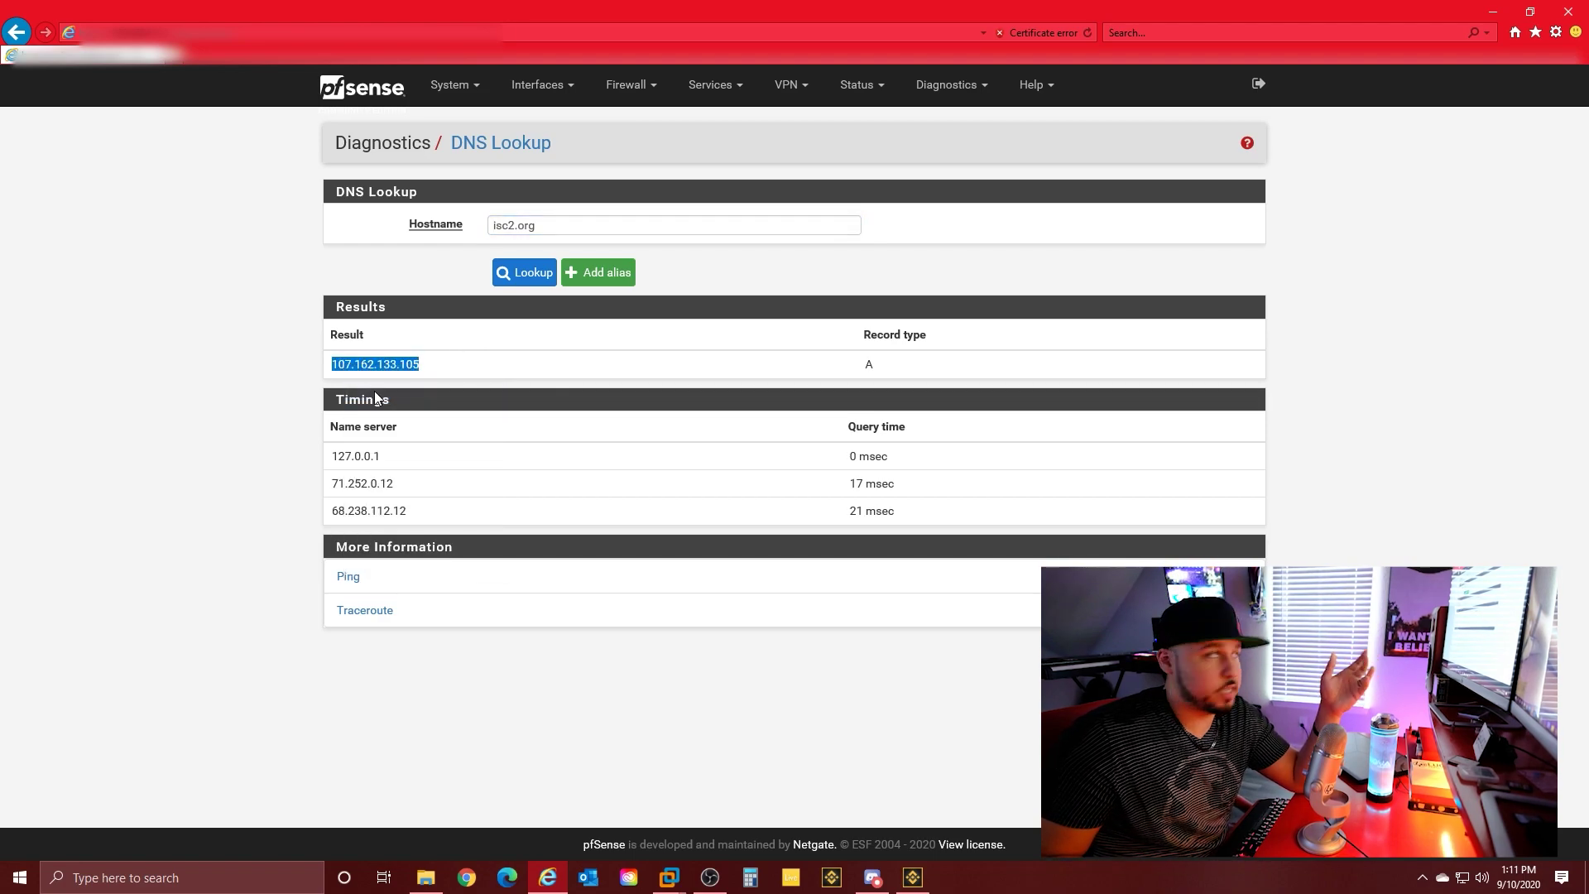
{"action": "left_click", "coordinate": [633, 84]}
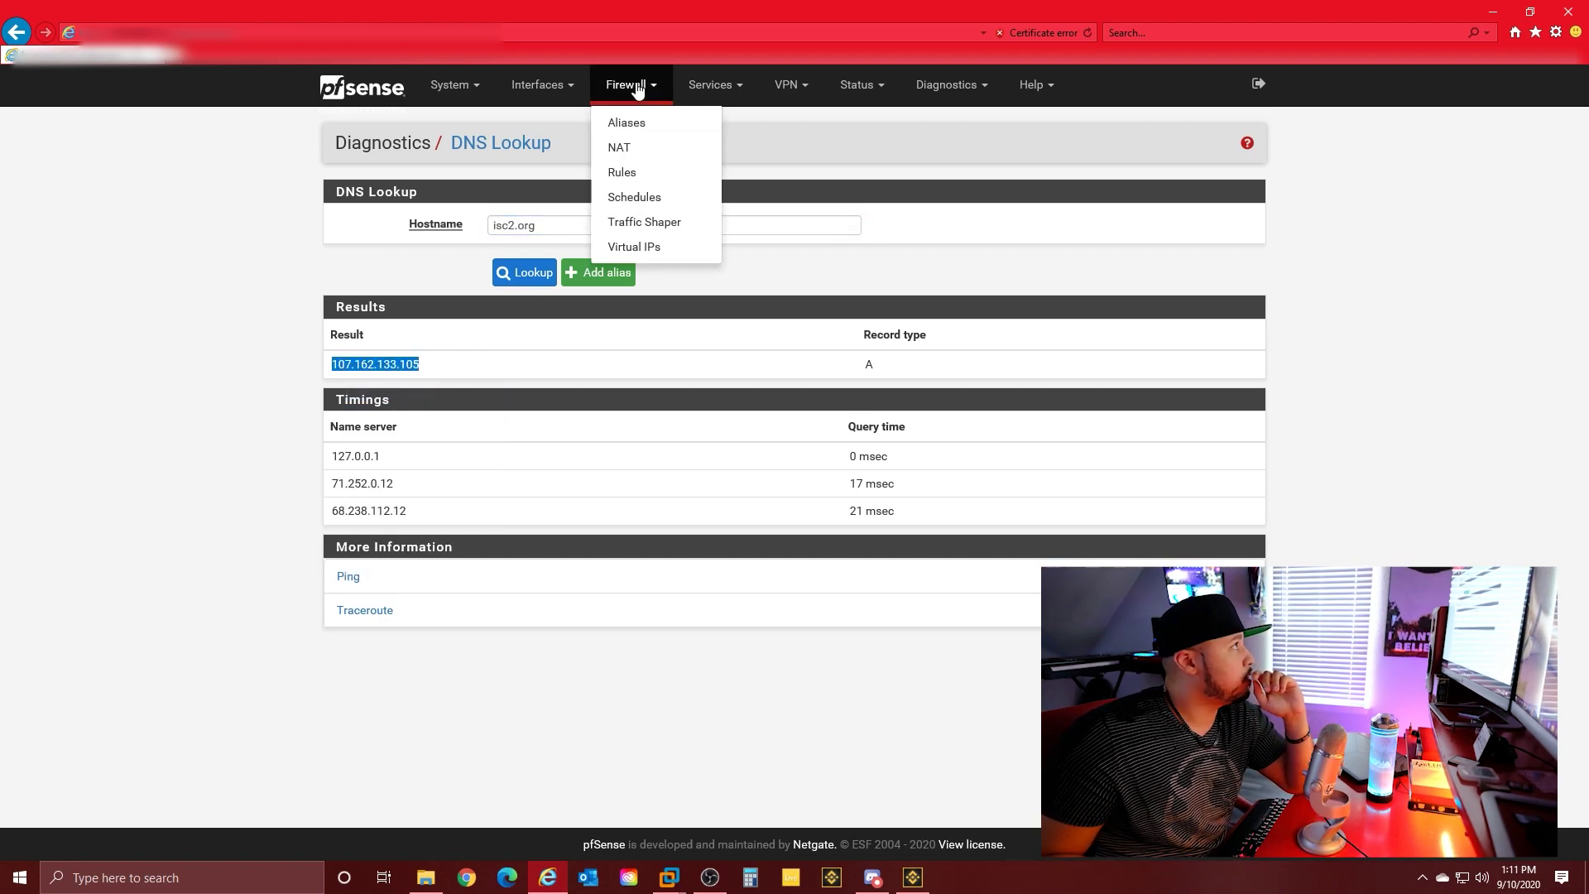
Step: Start a new firewall rule at the top of the LAN rules list
{"action": "left_click", "coordinate": [635, 175]}
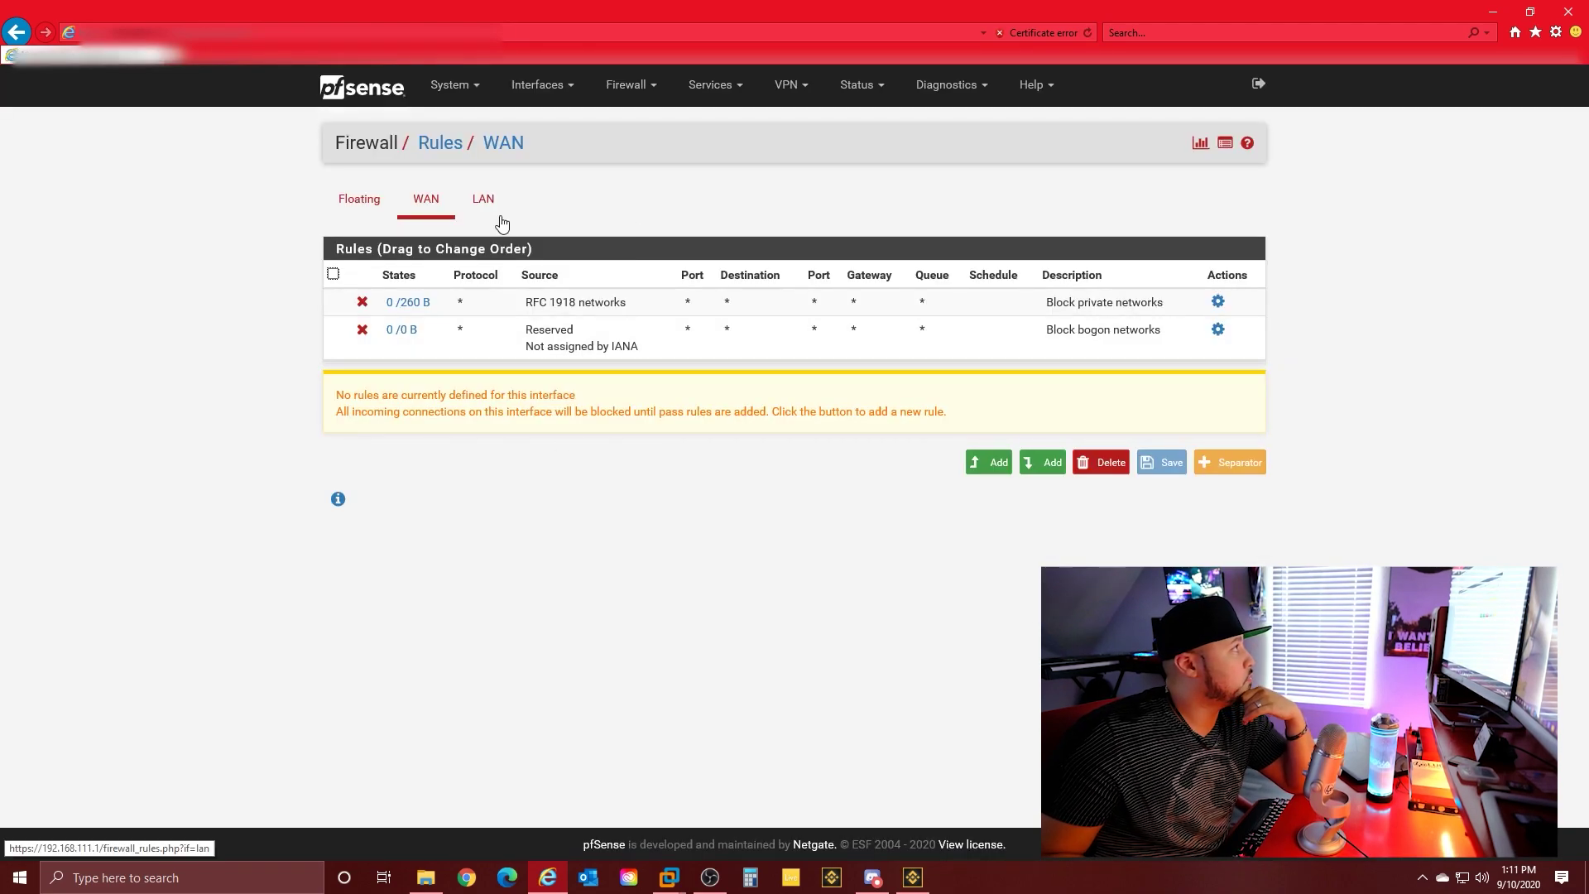
{"action": "left_click", "coordinate": [500, 219]}
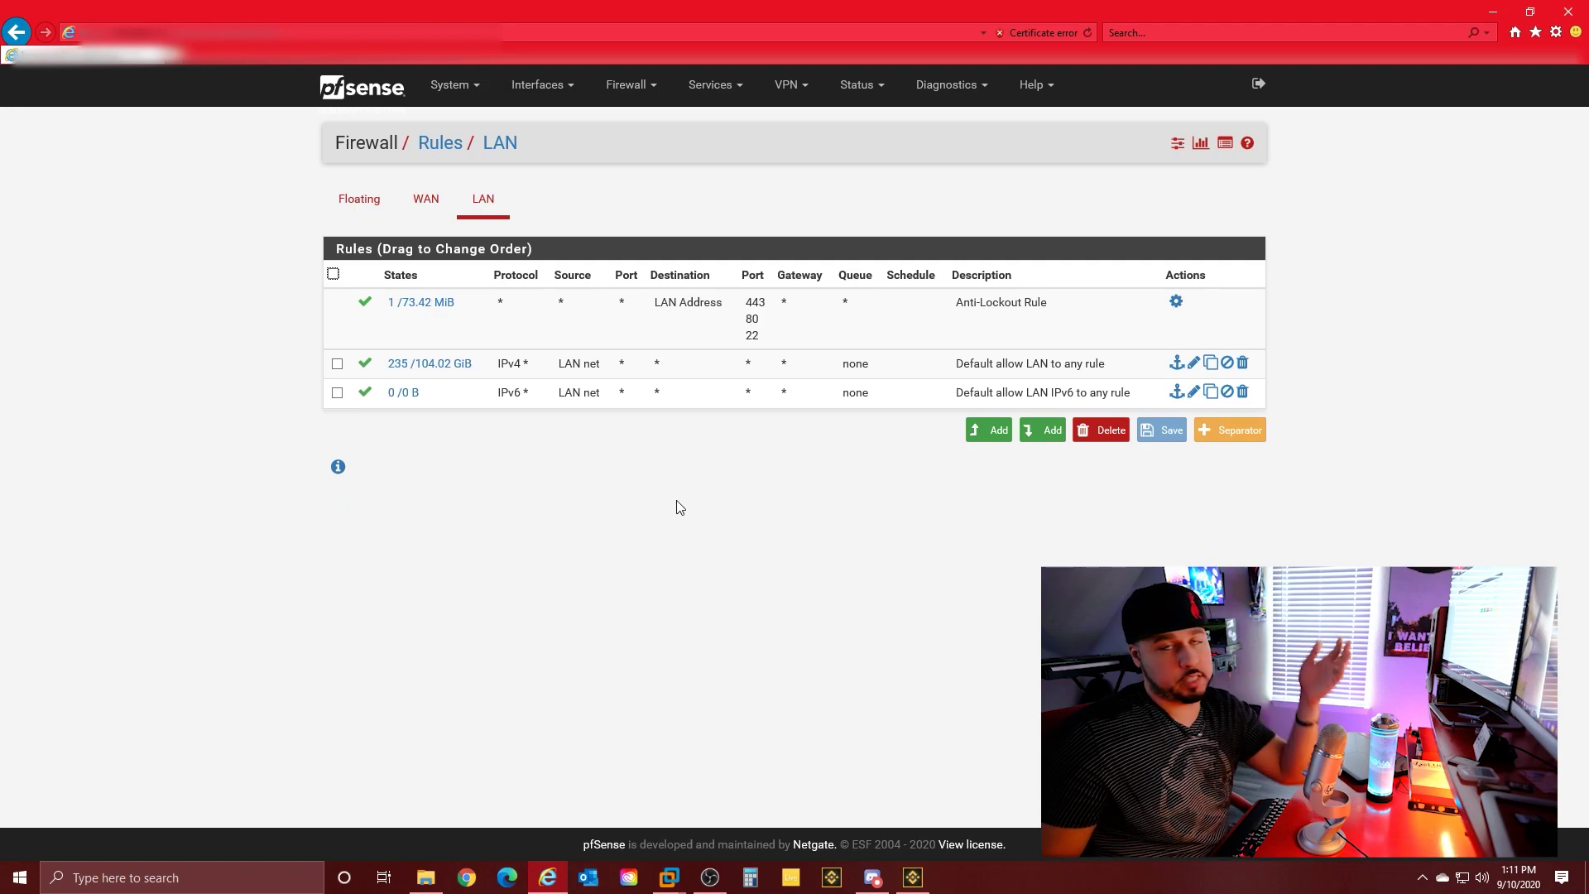
{"action": "left_click", "coordinate": [993, 439]}
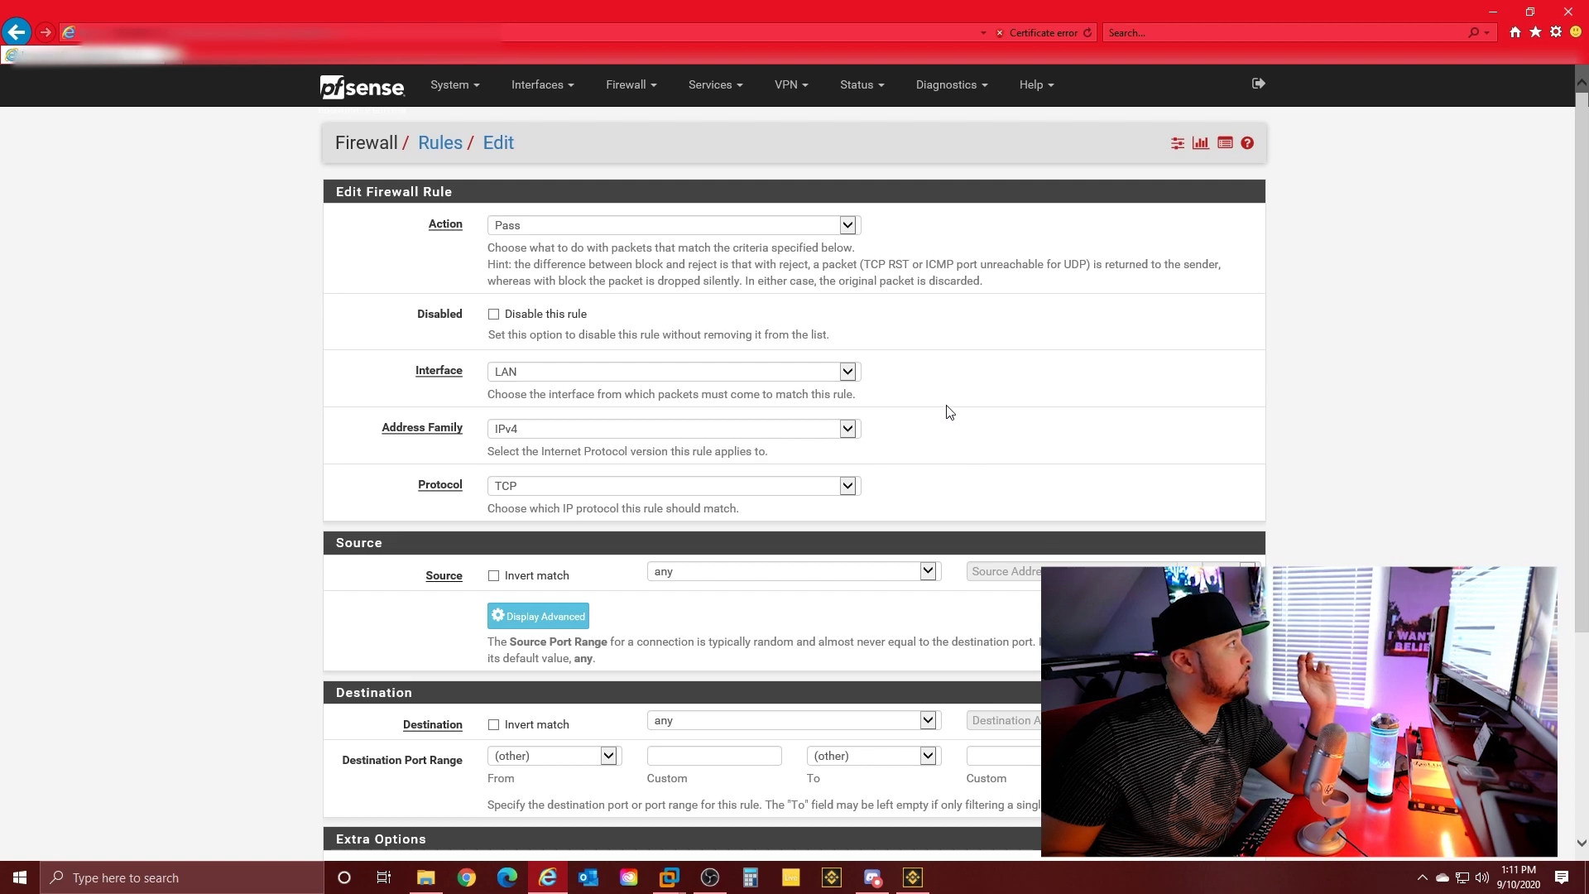
{"action": "scroll", "coordinate": [958, 517], "scroll_direction": "down", "scroll_amount": 4}
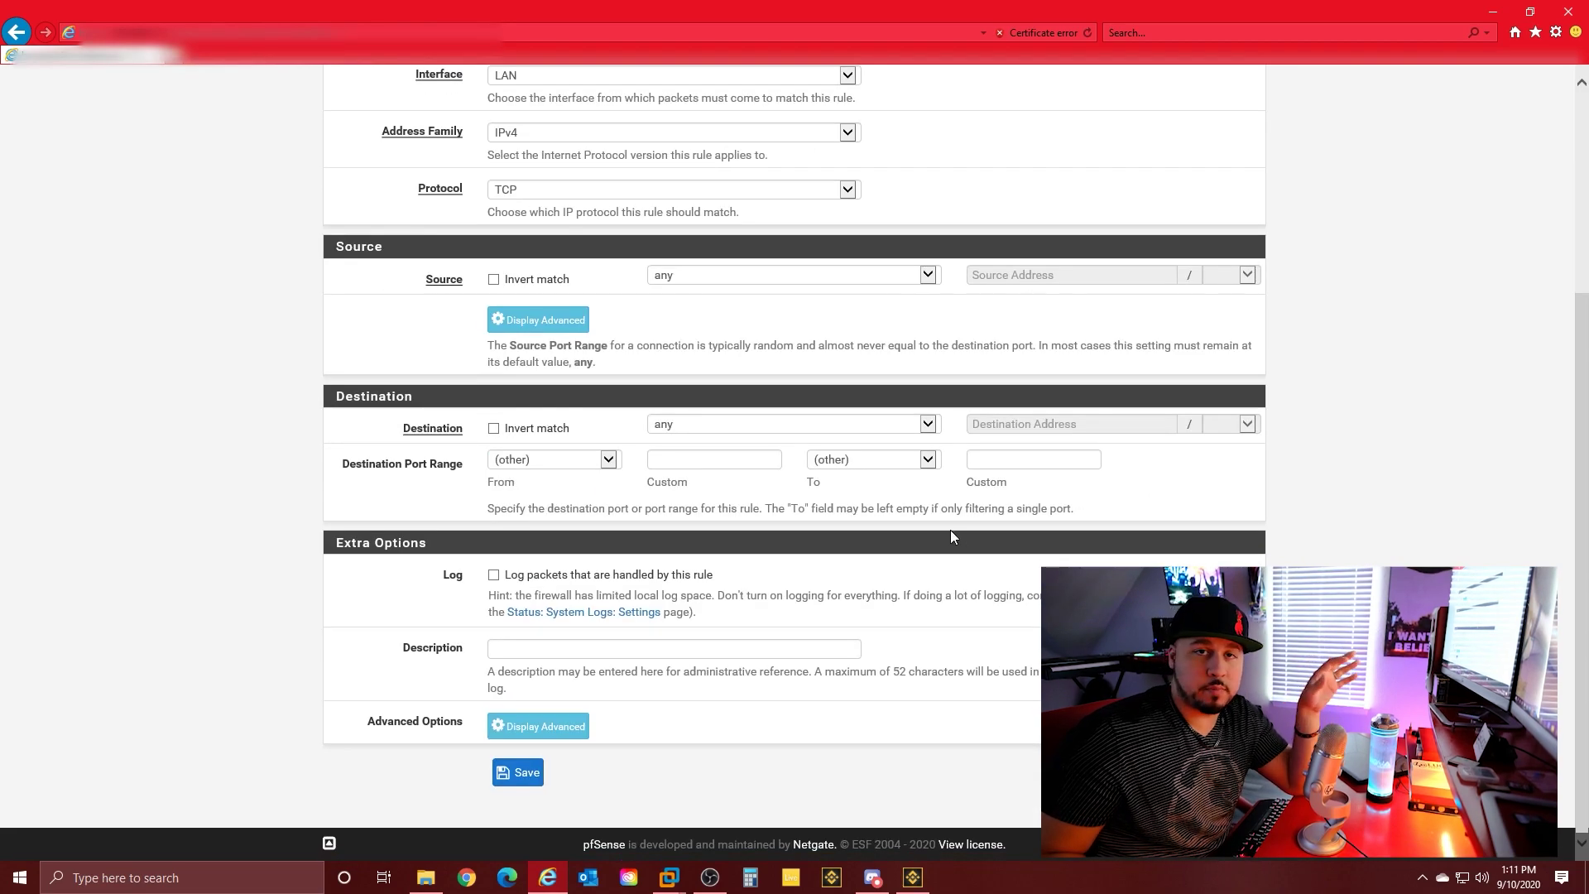
{"action": "scroll", "coordinate": [950, 529], "scroll_direction": "up", "scroll_amount": 4}
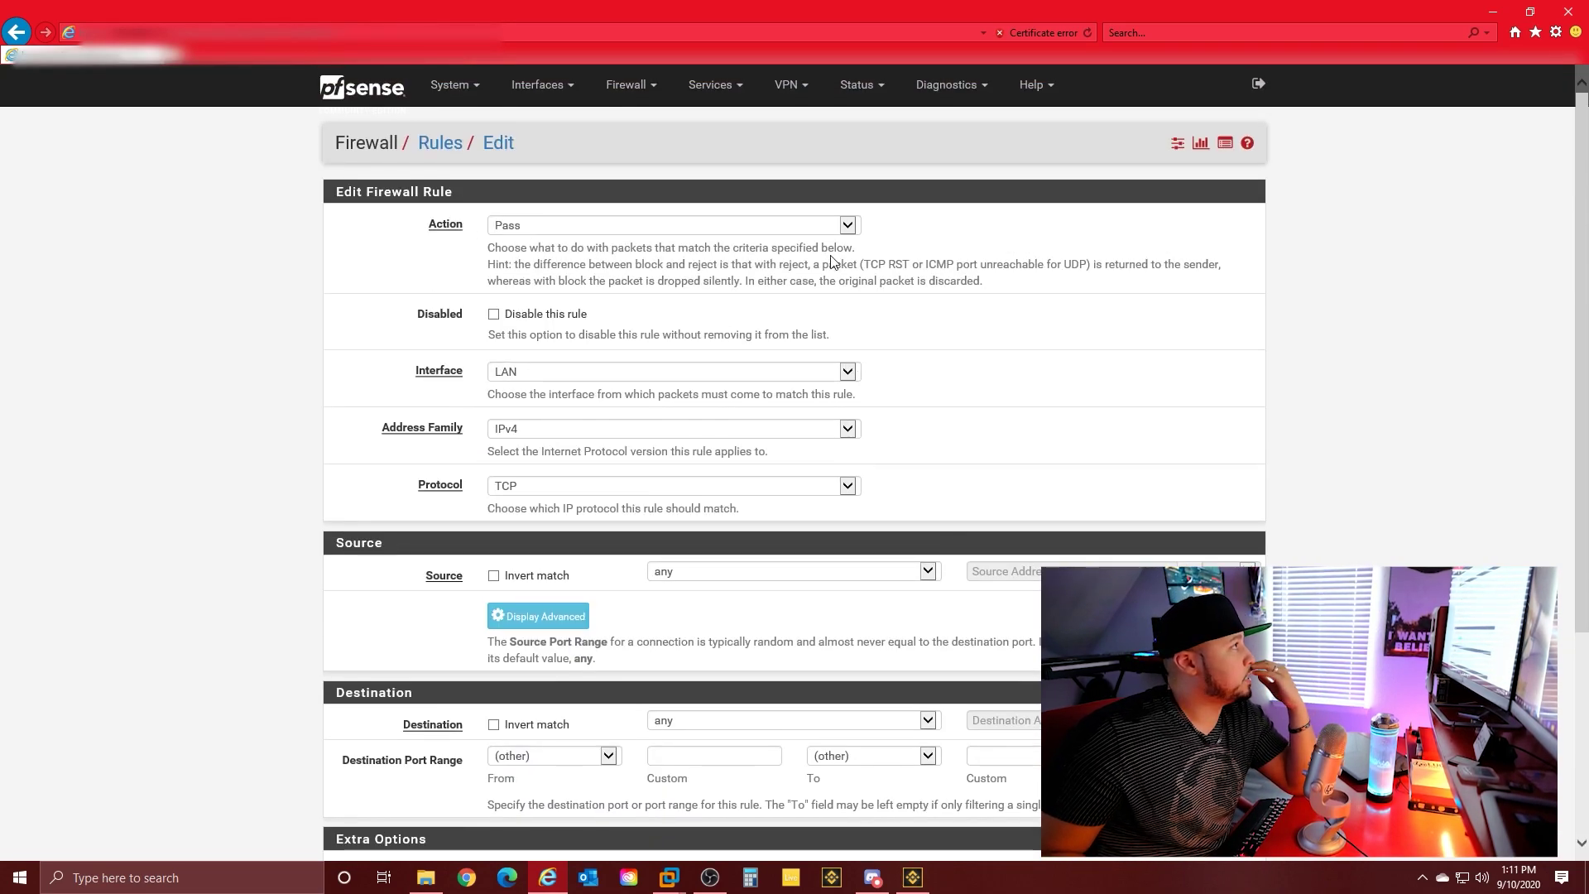
Step: Set the rule action to Block, trying Any and UDP protocols before leaving TCP
{"action": "left_click", "coordinate": [500, 228]}
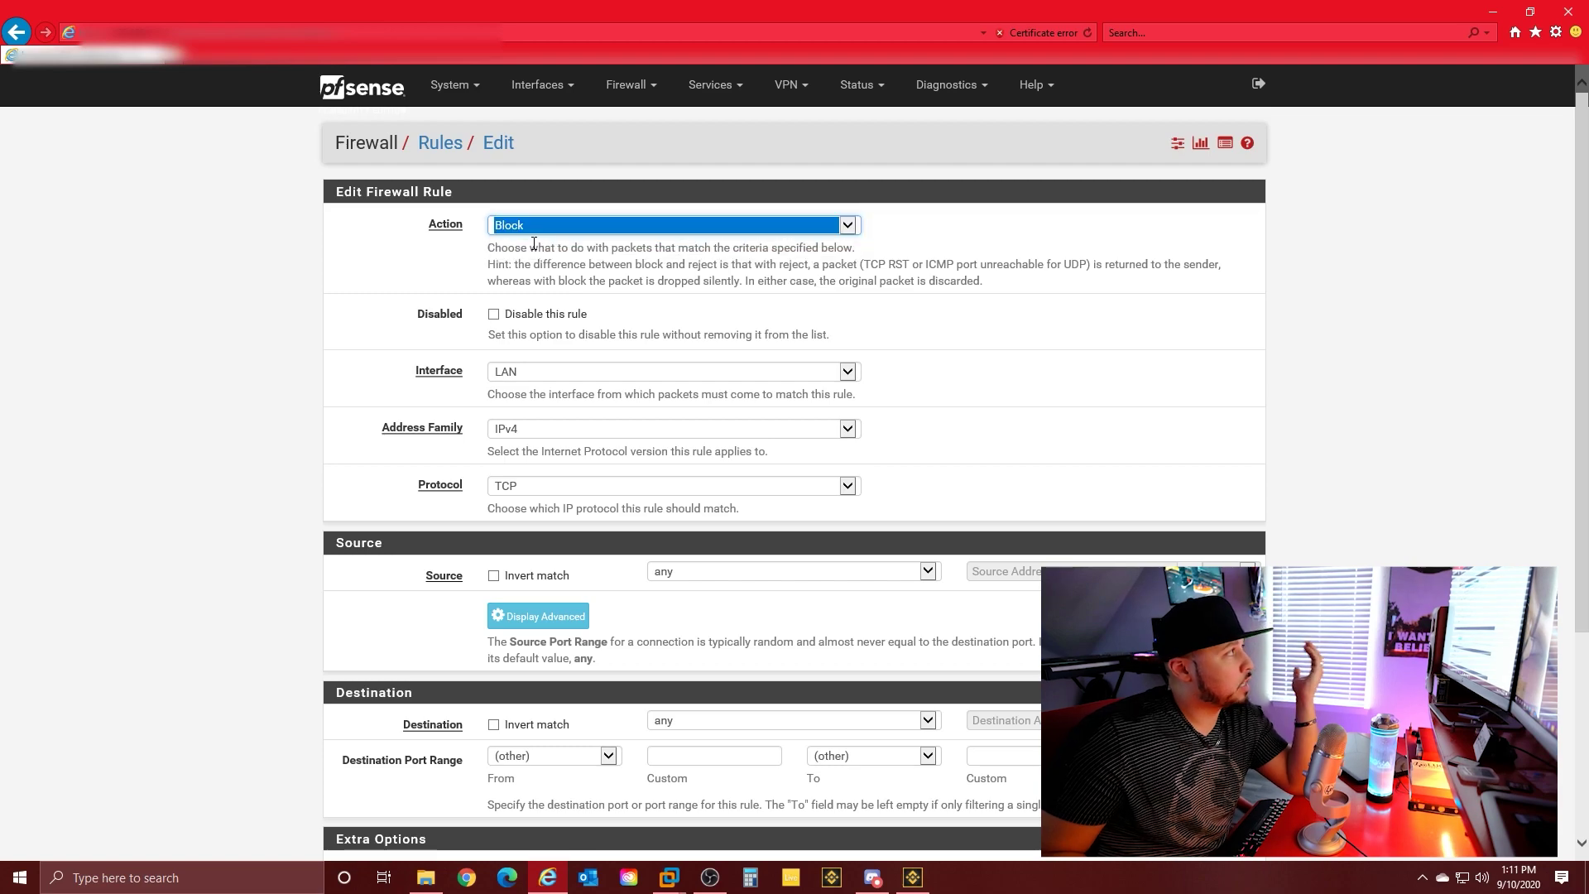
{"action": "left_click", "coordinate": [617, 410]}
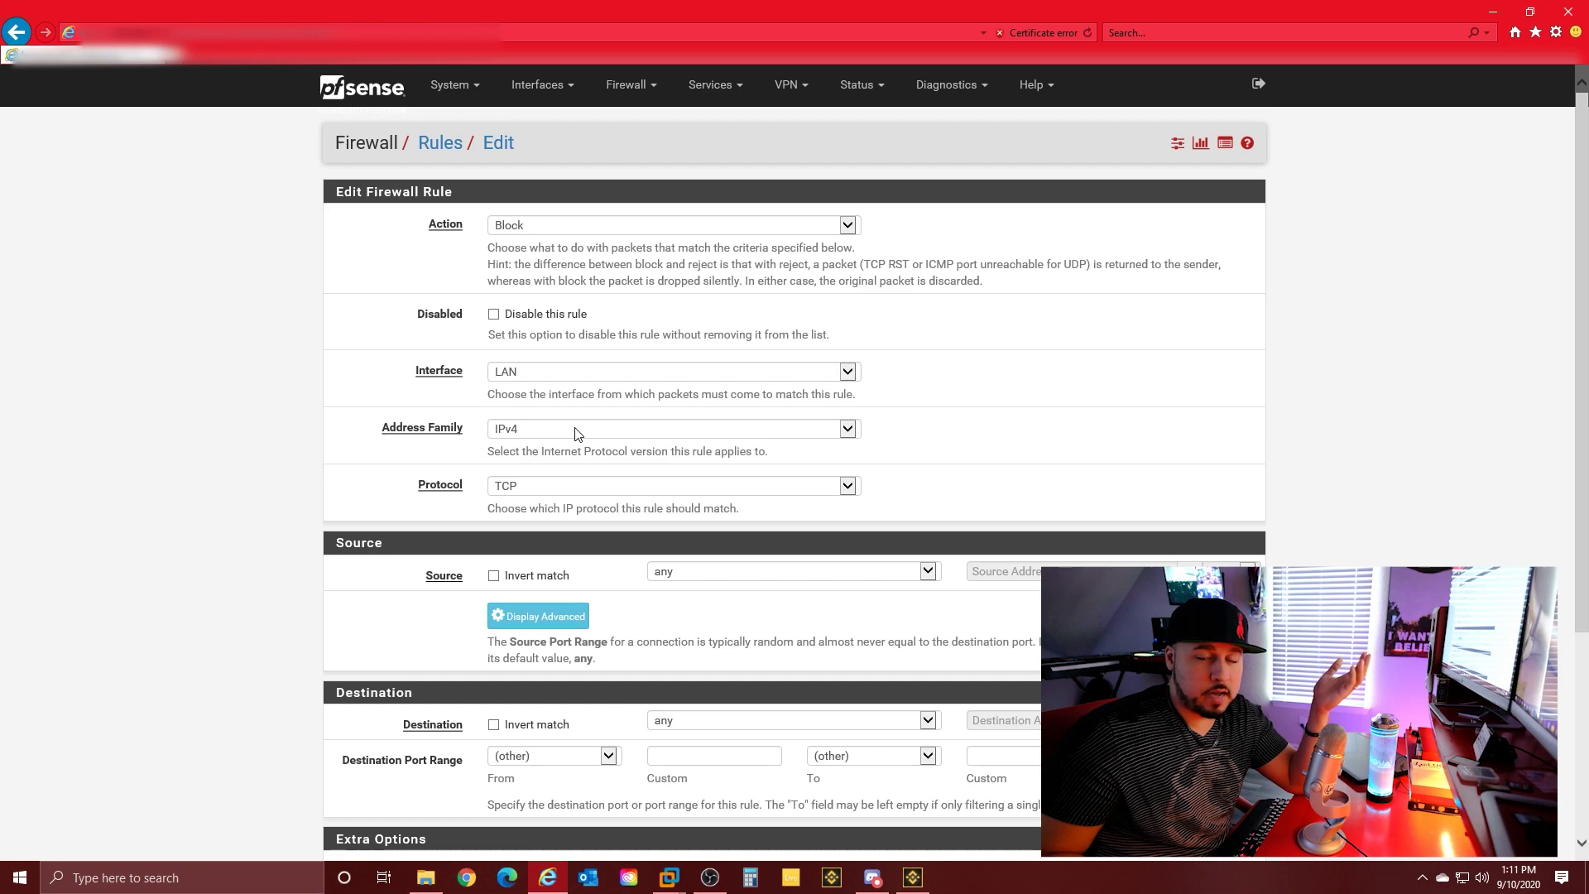
{"action": "left_click", "coordinate": [847, 486]}
{"action": "left_click", "coordinate": [532, 478]}
{"action": "left_click", "coordinate": [991, 459]}
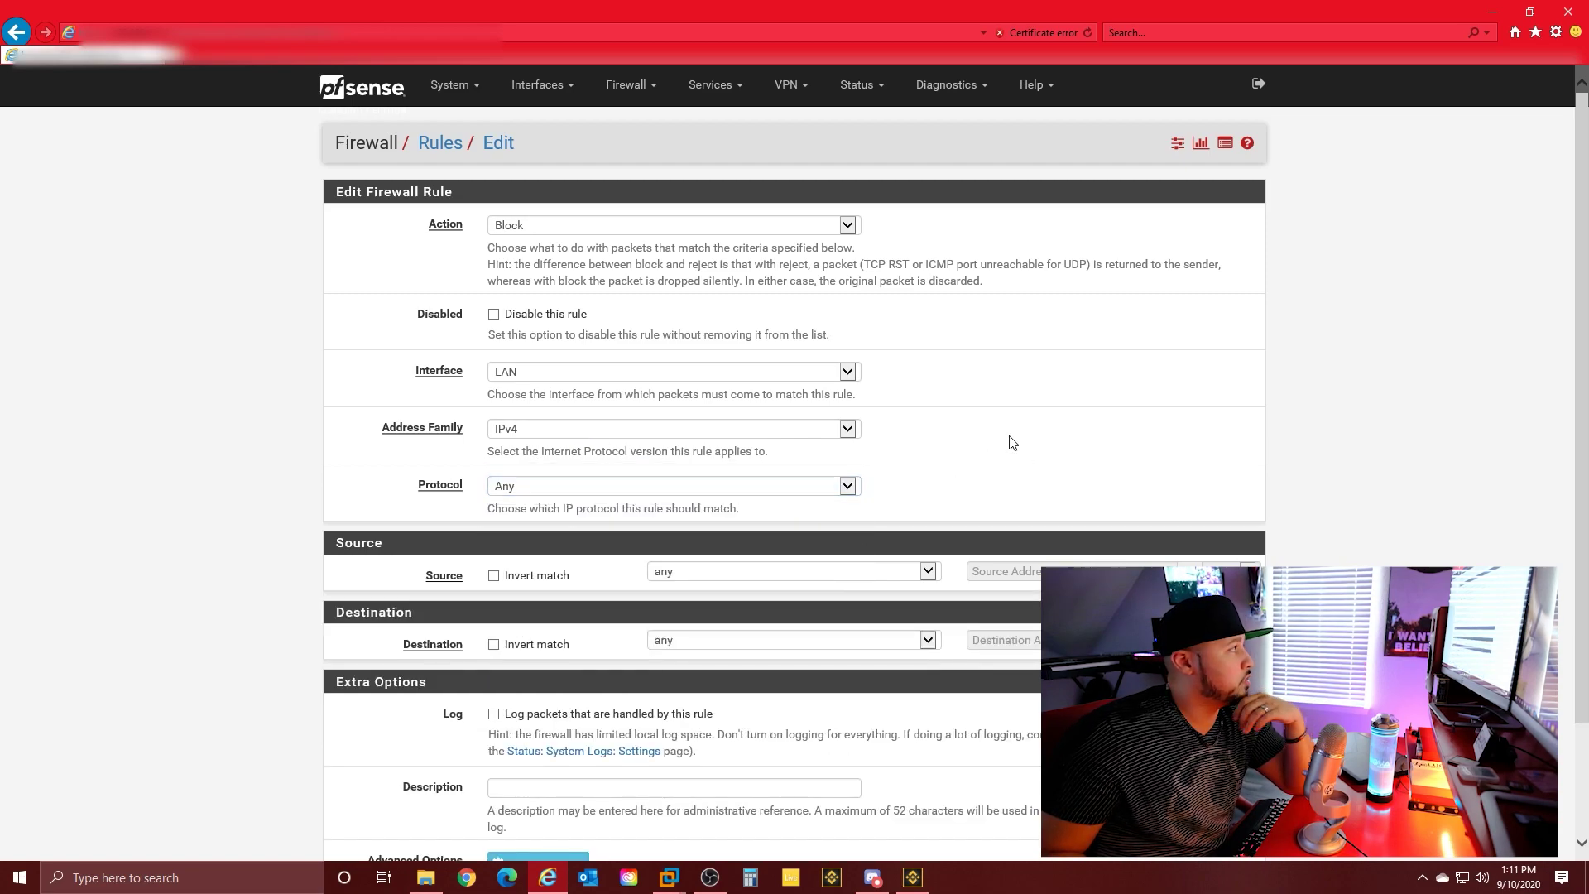
{"action": "left_click", "coordinate": [856, 488]}
{"action": "left_click", "coordinate": [654, 509]}
{"action": "left_click", "coordinate": [852, 488]}
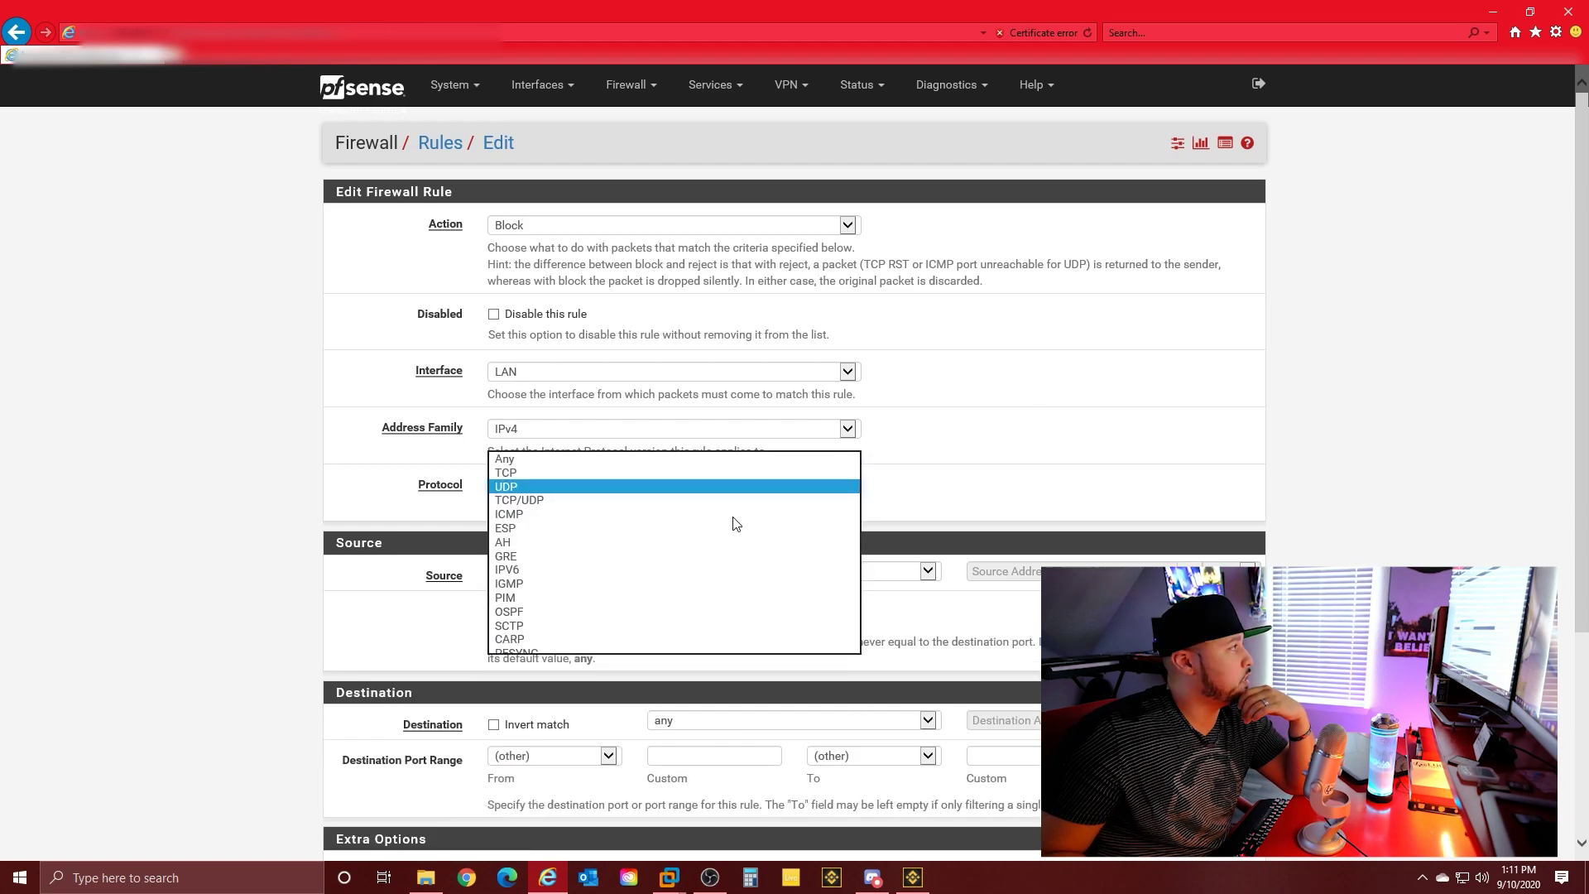
{"action": "left_click", "coordinate": [587, 479]}
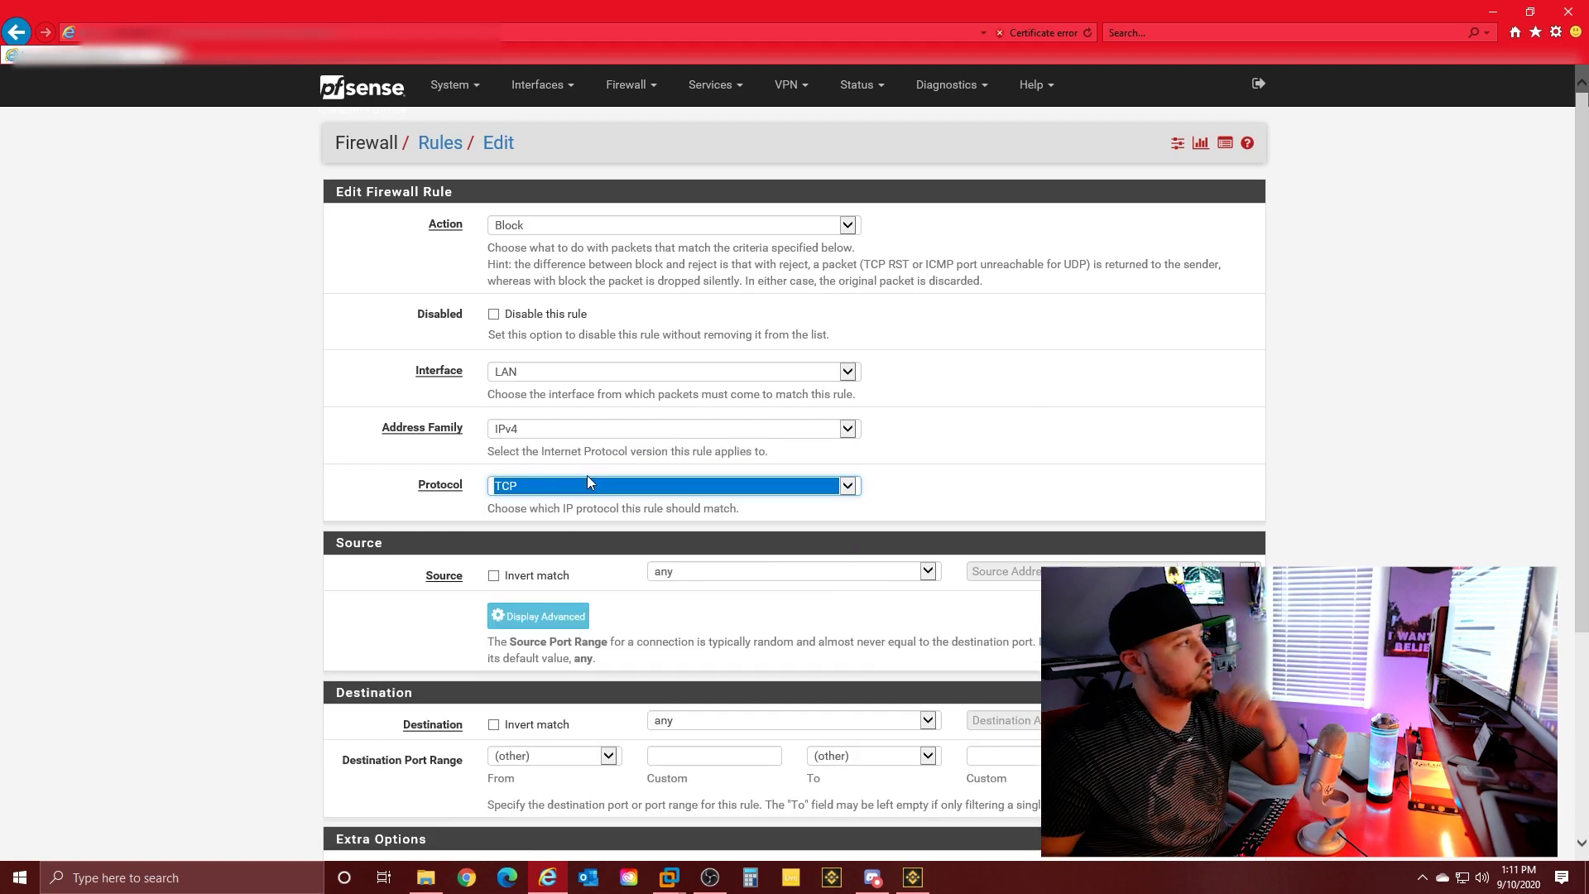
{"action": "left_click", "coordinate": [849, 485]}
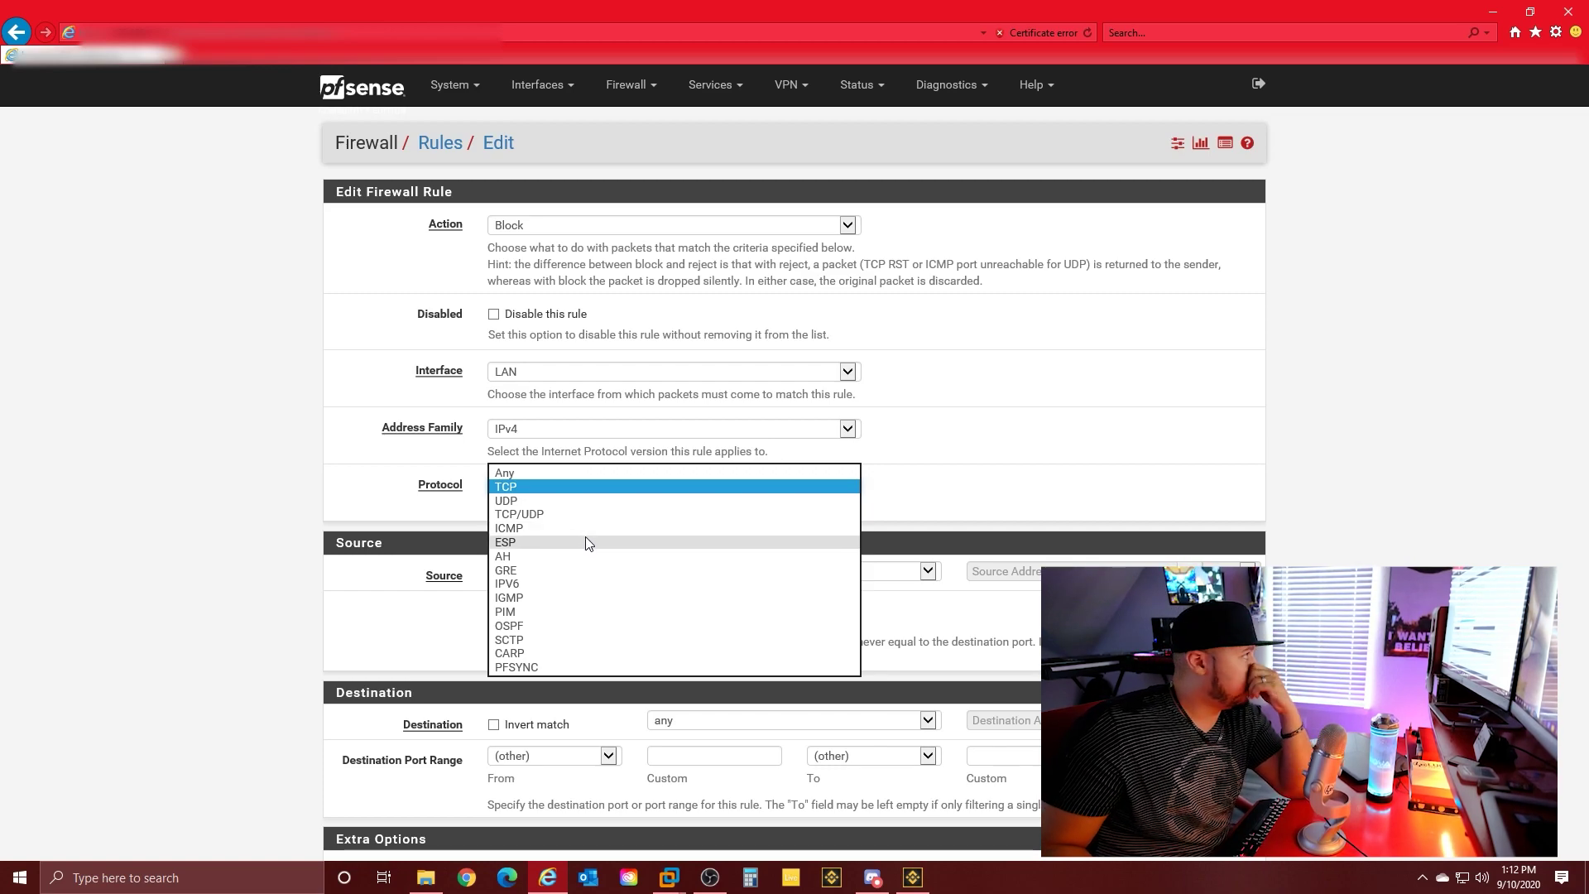
Step: Change the block rule's protocol from TCP to Any
{"action": "left_click", "coordinate": [519, 472]}
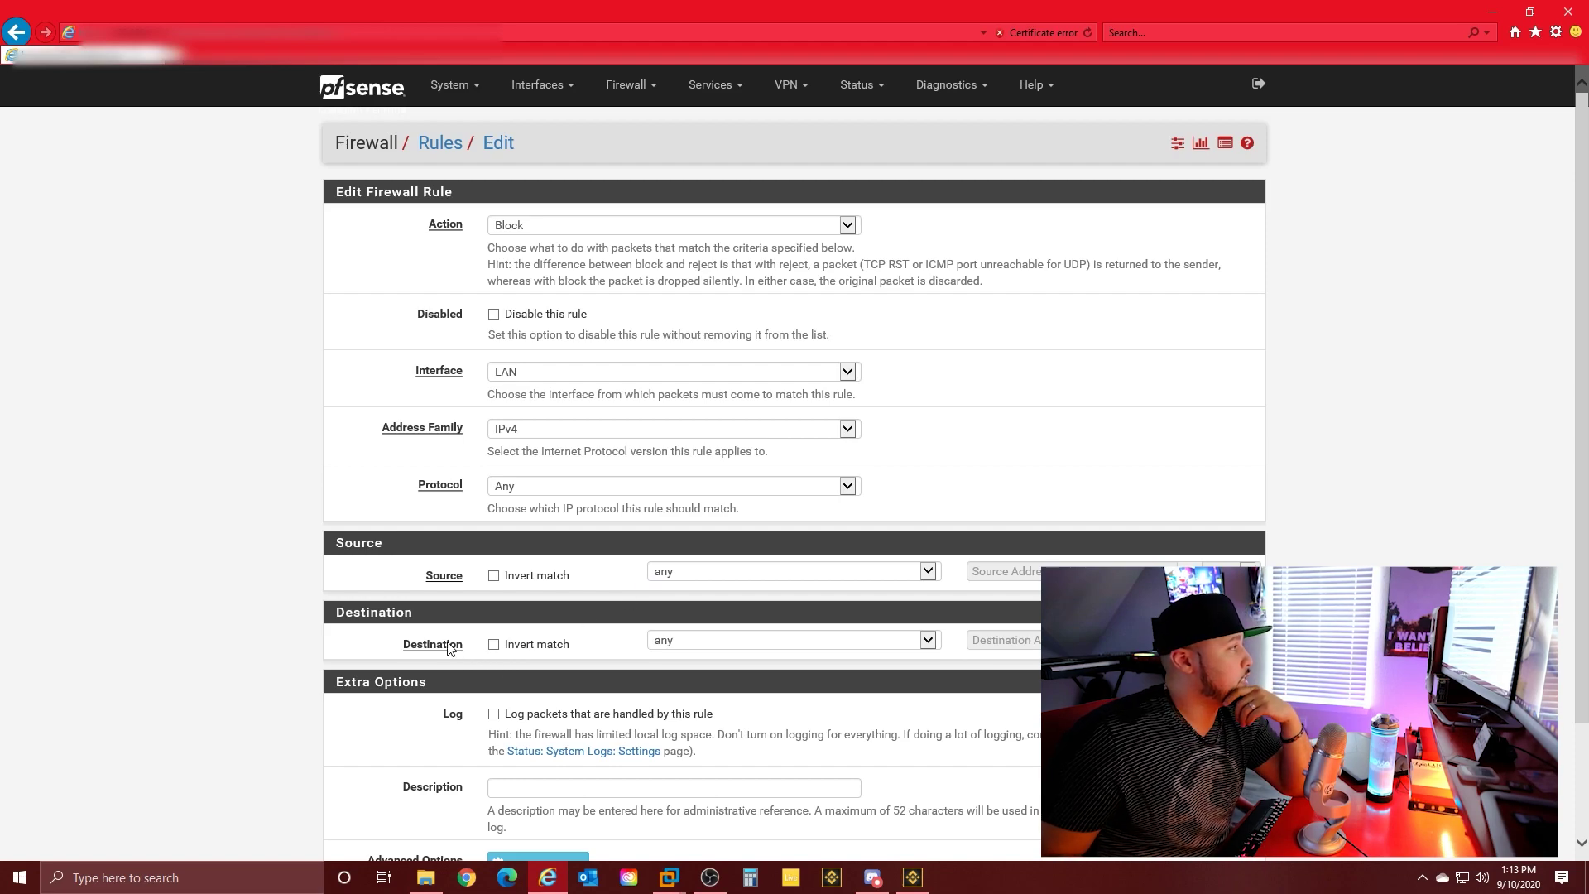
Step: Set the destination to single host 107.162.133.105 using the copied address
{"action": "left_click", "coordinate": [929, 642]}
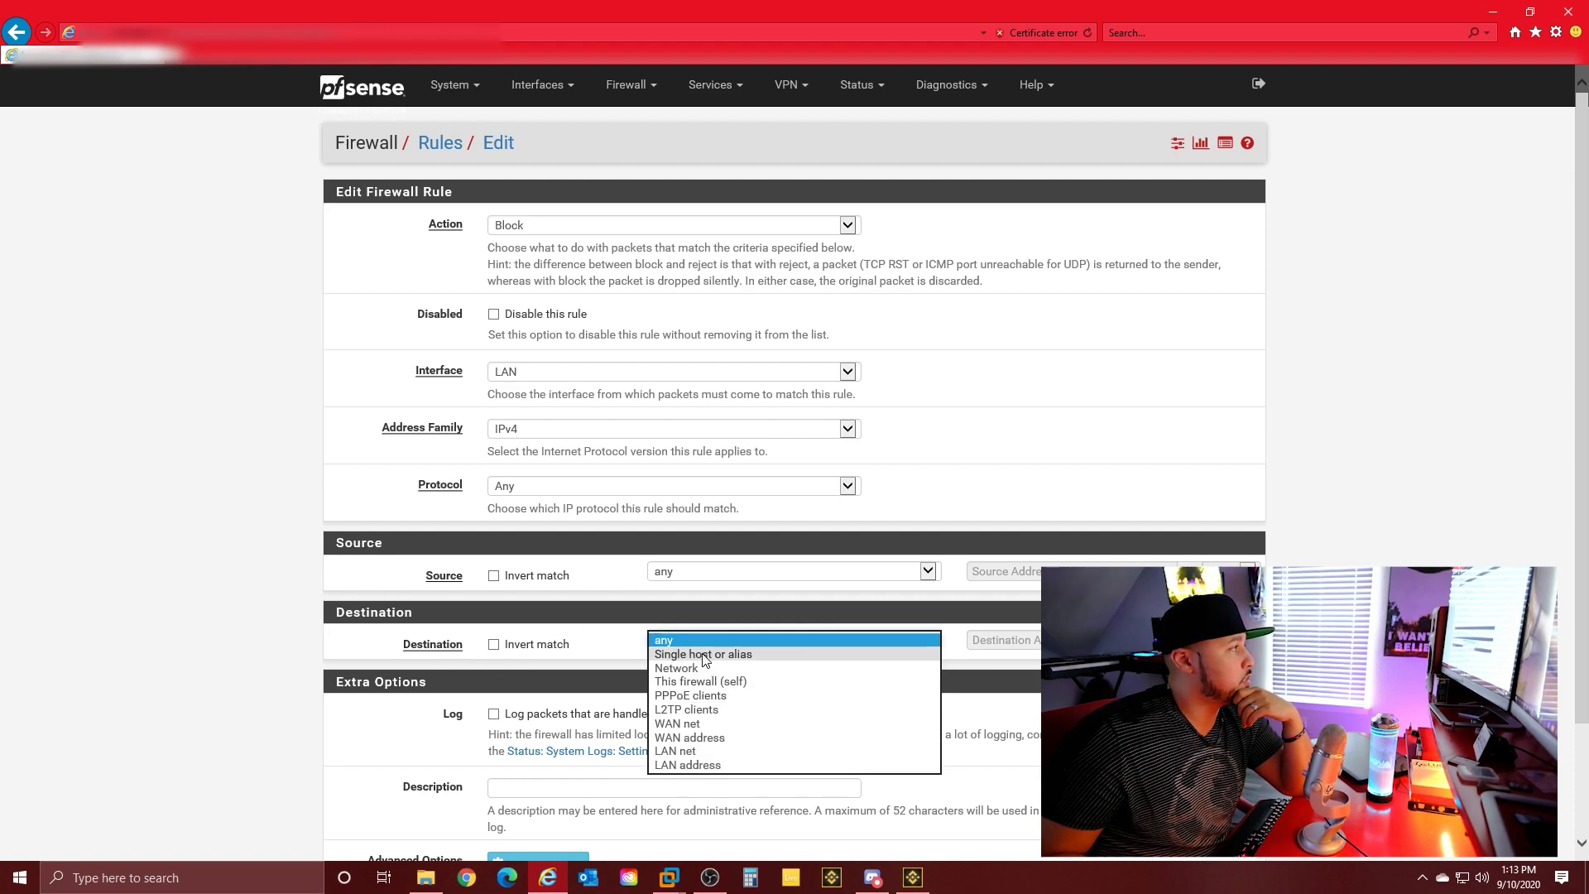
{"action": "left_click", "coordinate": [704, 654]}
{"action": "right_click", "coordinate": [1040, 642]}
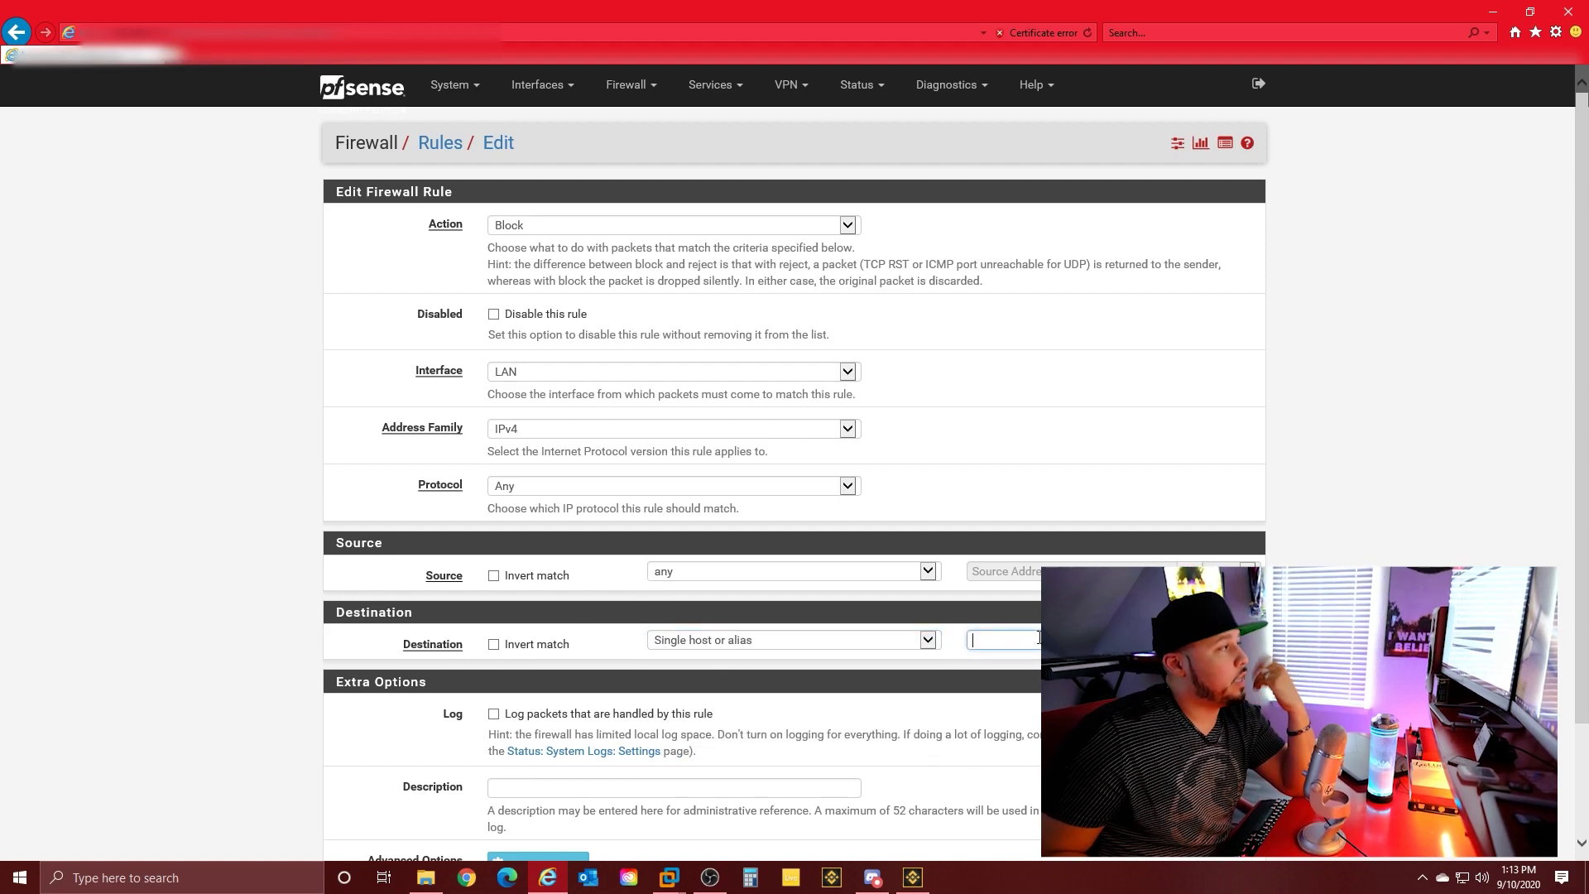
{"action": "left_click", "coordinate": [1081, 710]}
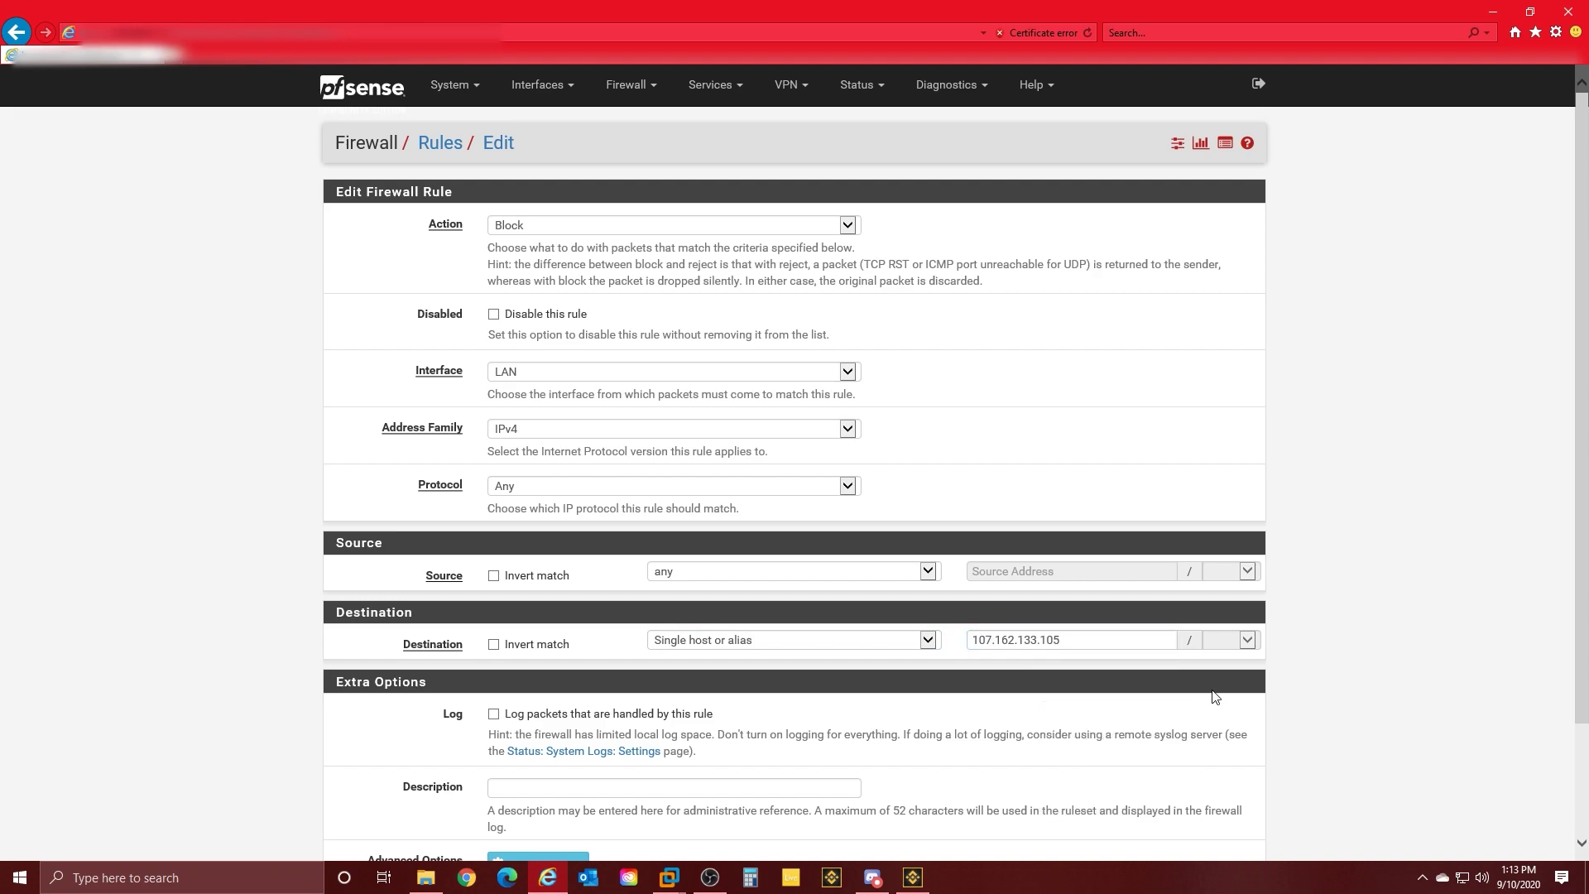
Step: Enter the rule description TEST ISC2 BLOCK
{"action": "scroll", "coordinate": [1297, 672], "scroll_direction": "down", "scroll_amount": 2}
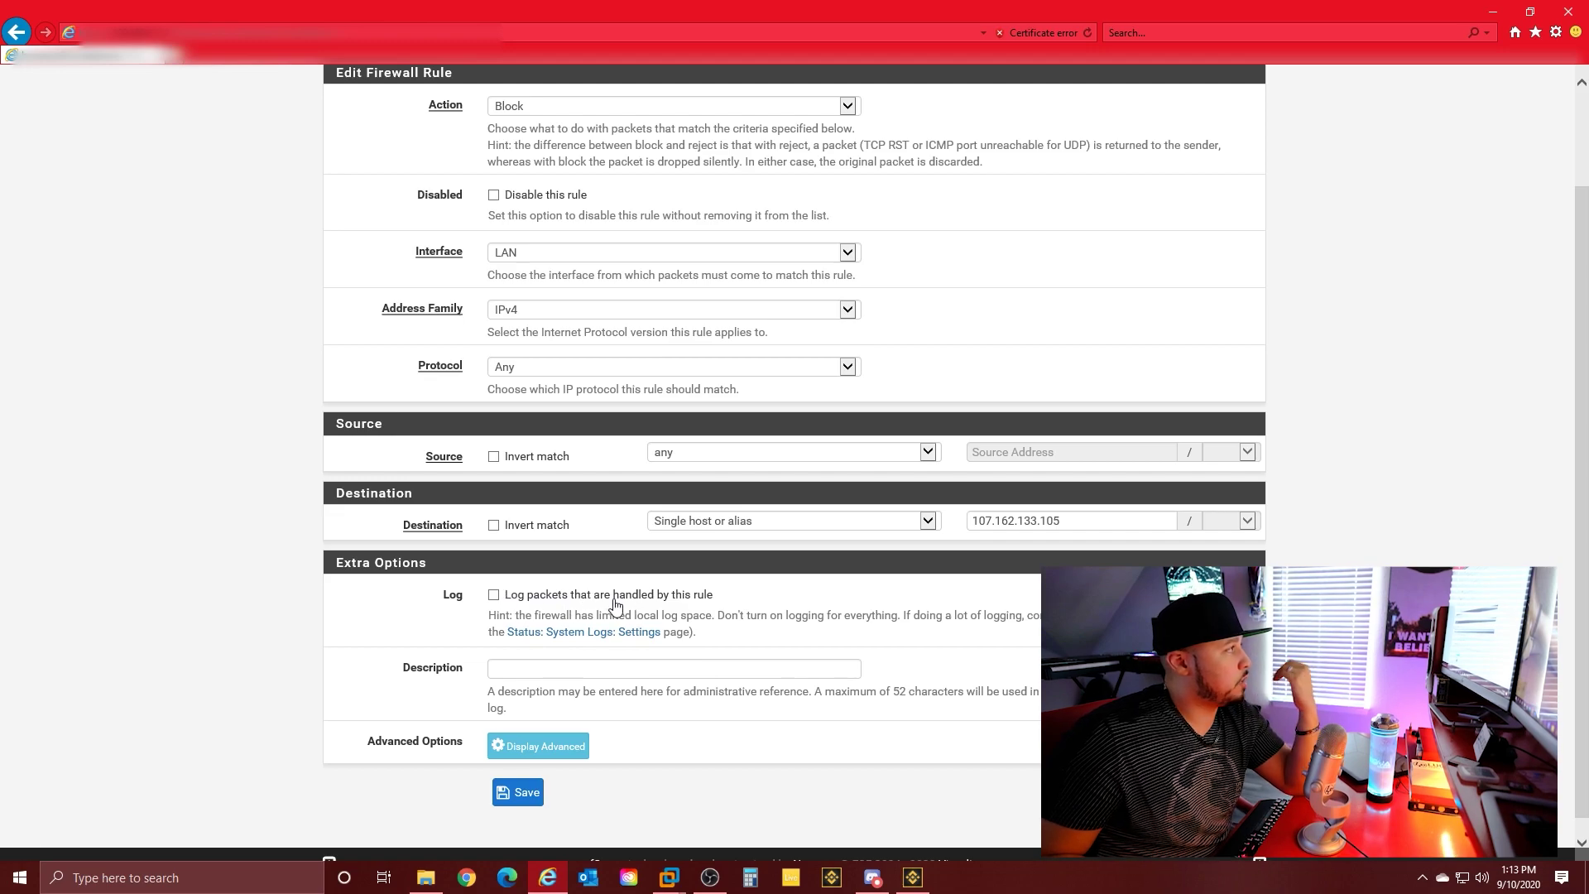
{"action": "left_click", "coordinate": [651, 674]}
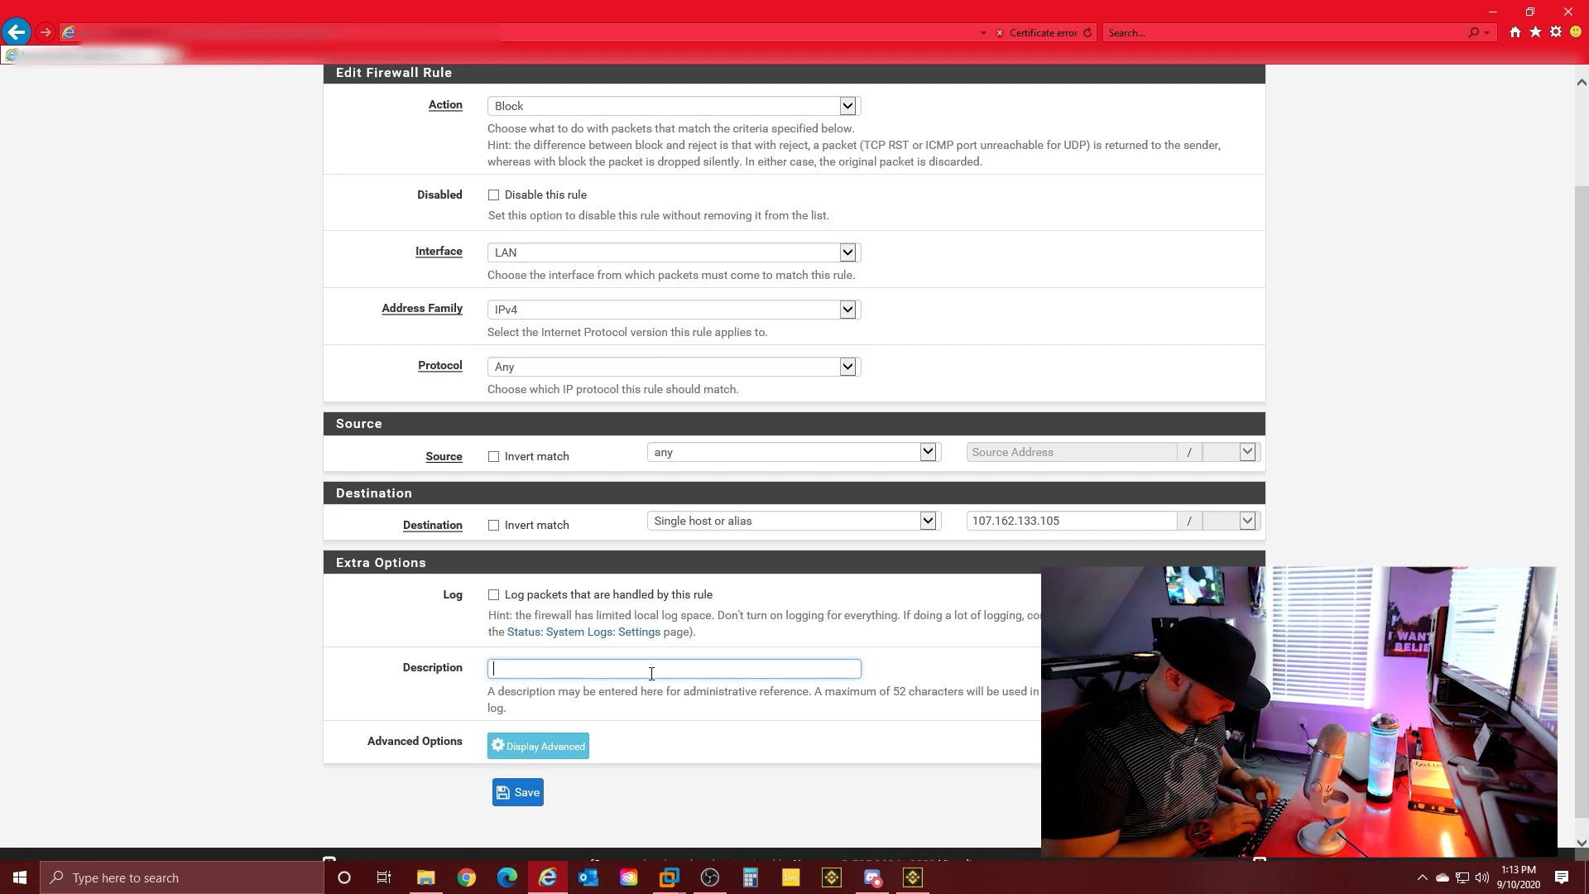
{"action": "type", "text": "TEST ISC2 BLOCK"}
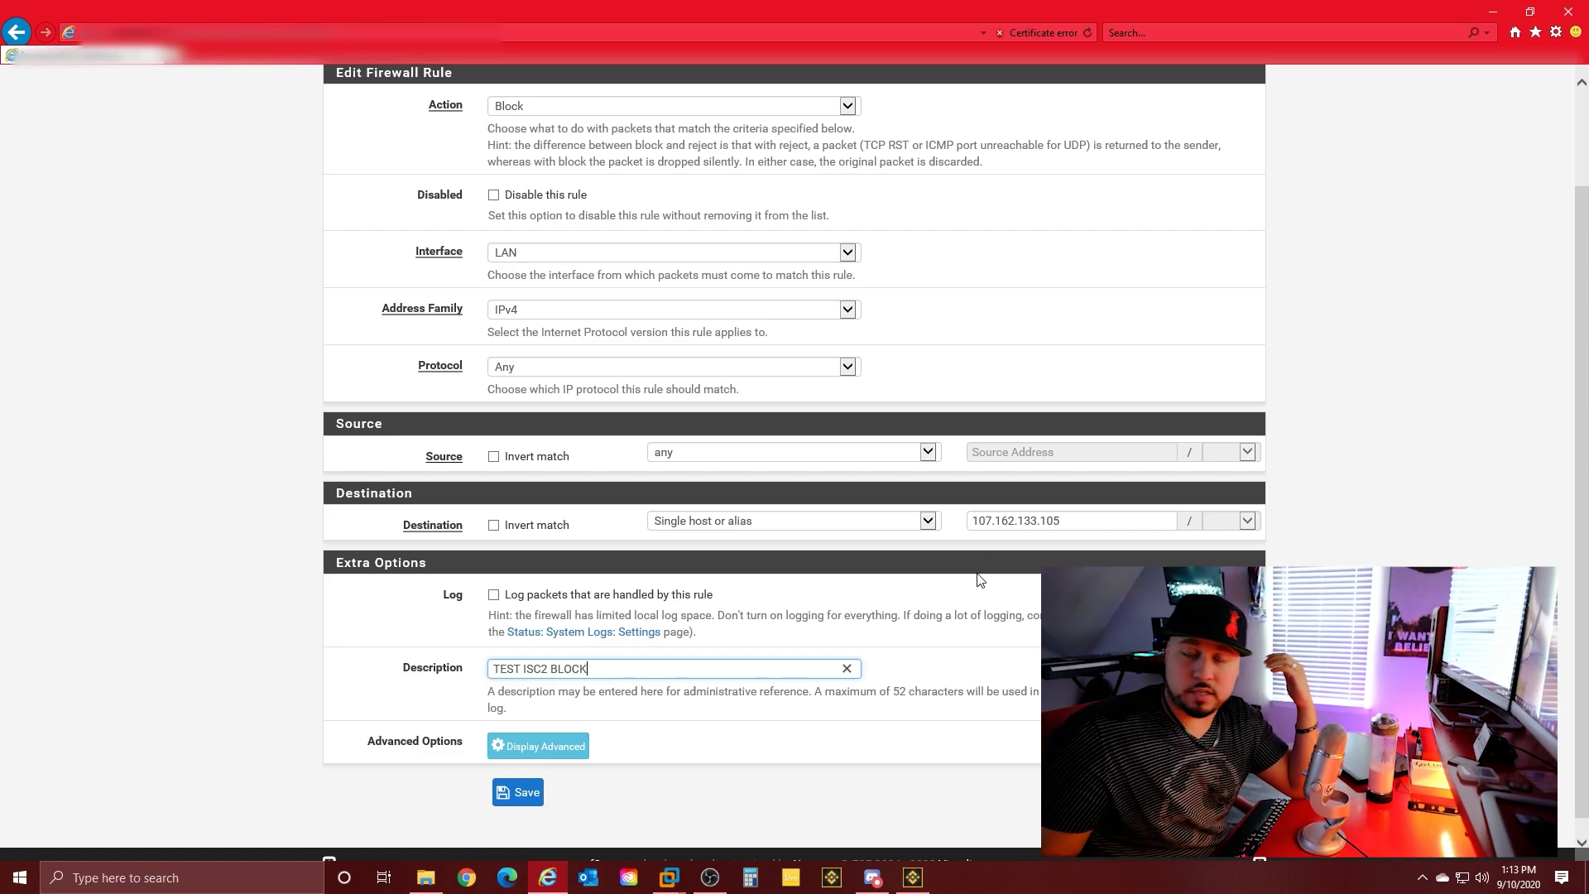
Step: Save the TEST ISC2 BLOCK rule to the LAN list and open a blank browser tab
{"action": "left_click", "coordinate": [496, 802]}
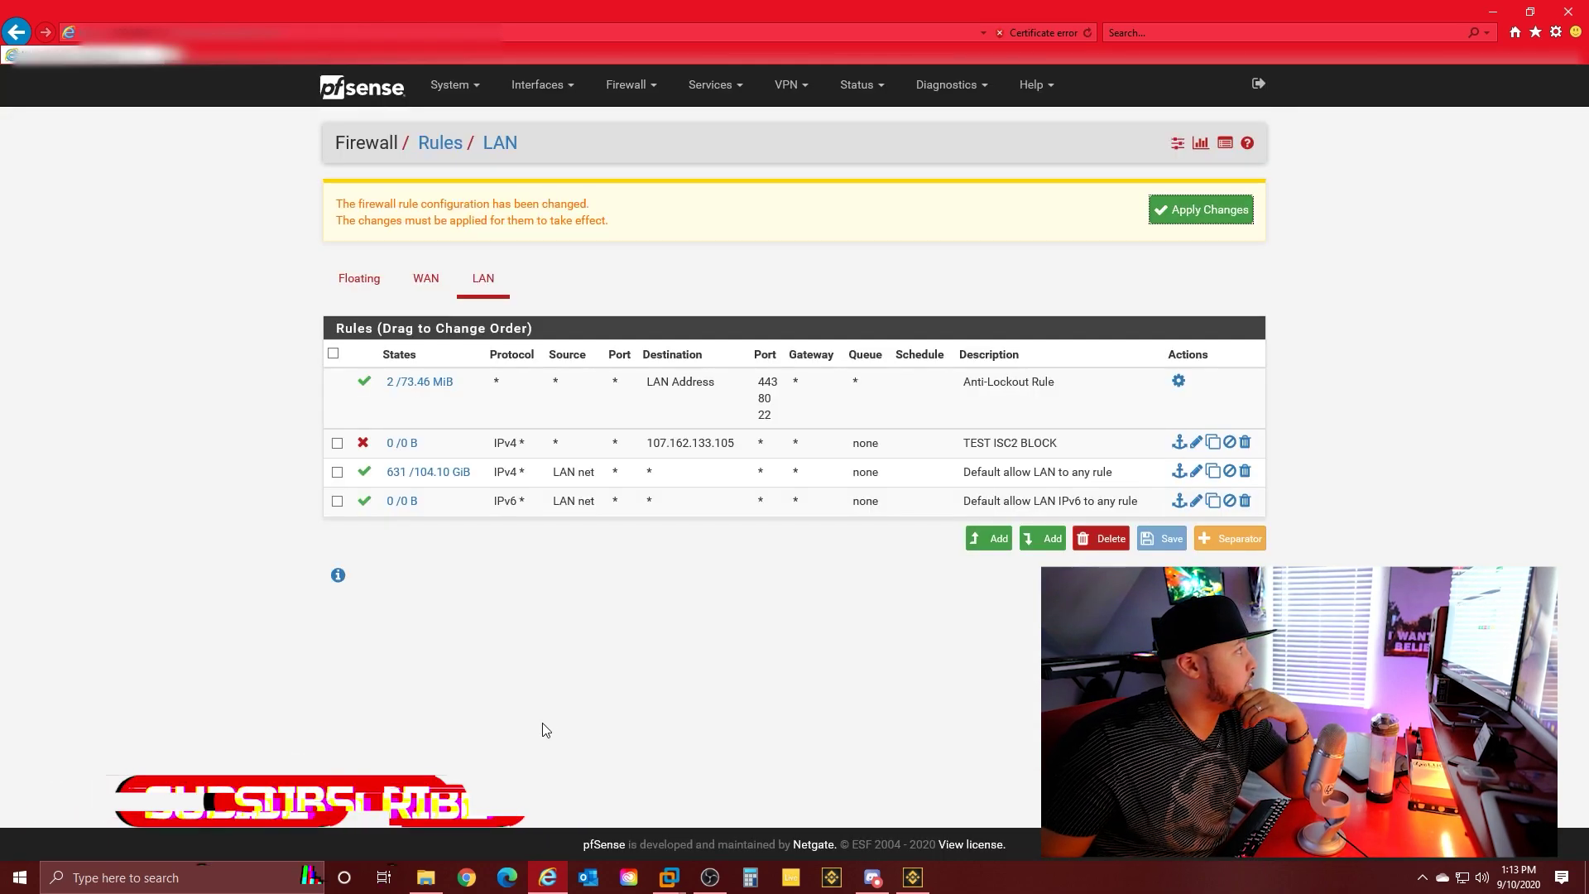
{"action": "mouse_move", "coordinate": [414, 451]}
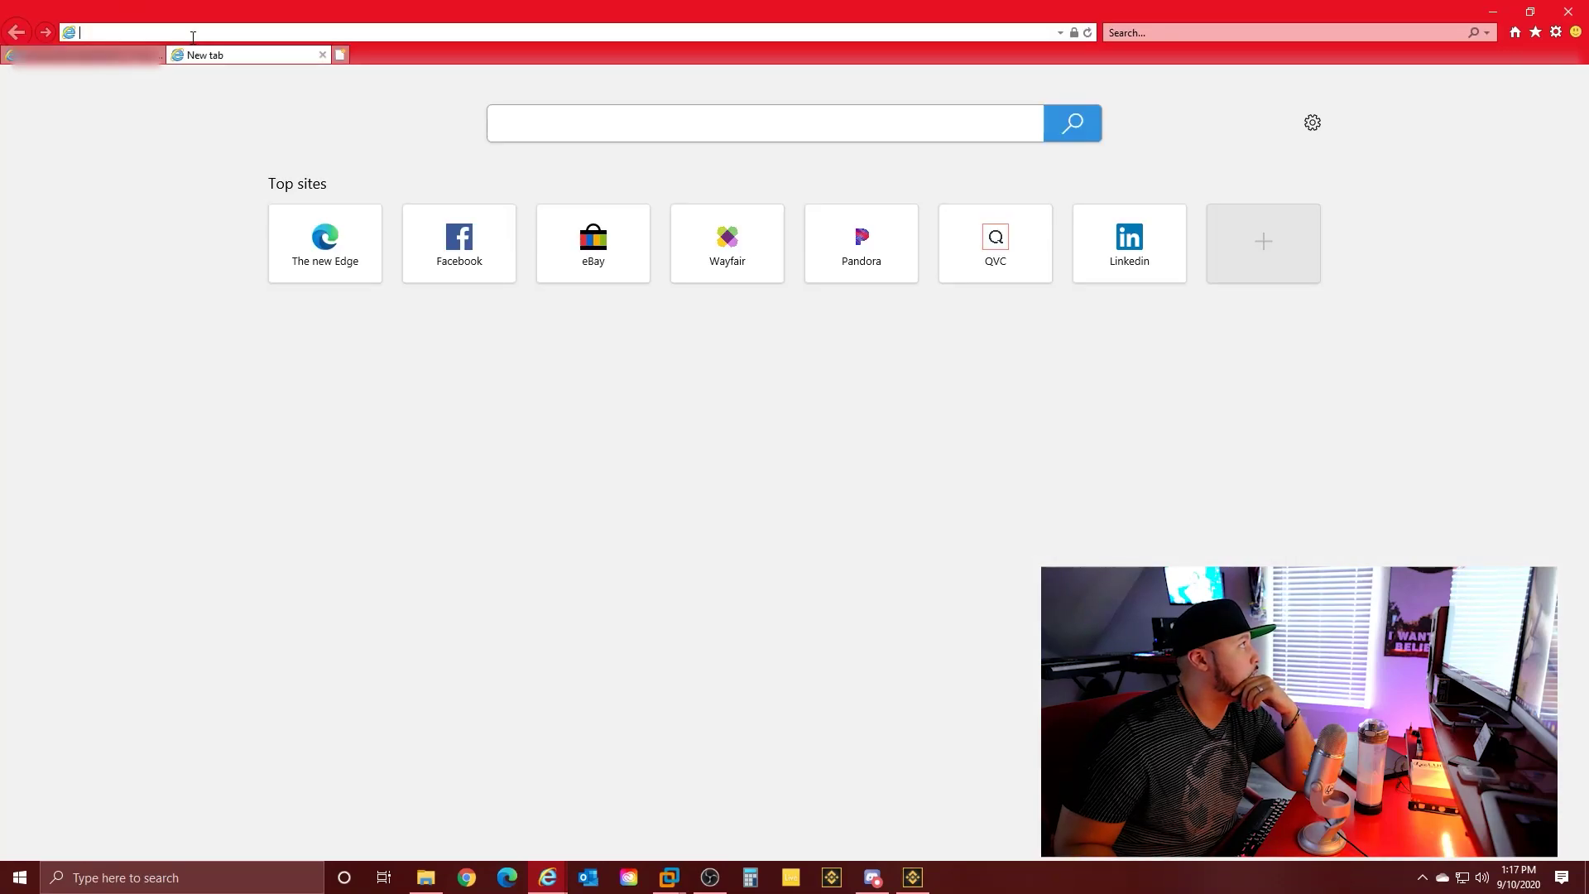
Step: Load isc2.org in the new tab, then close it to return to pfSense
{"action": "type", "text": "isc2.org/"}
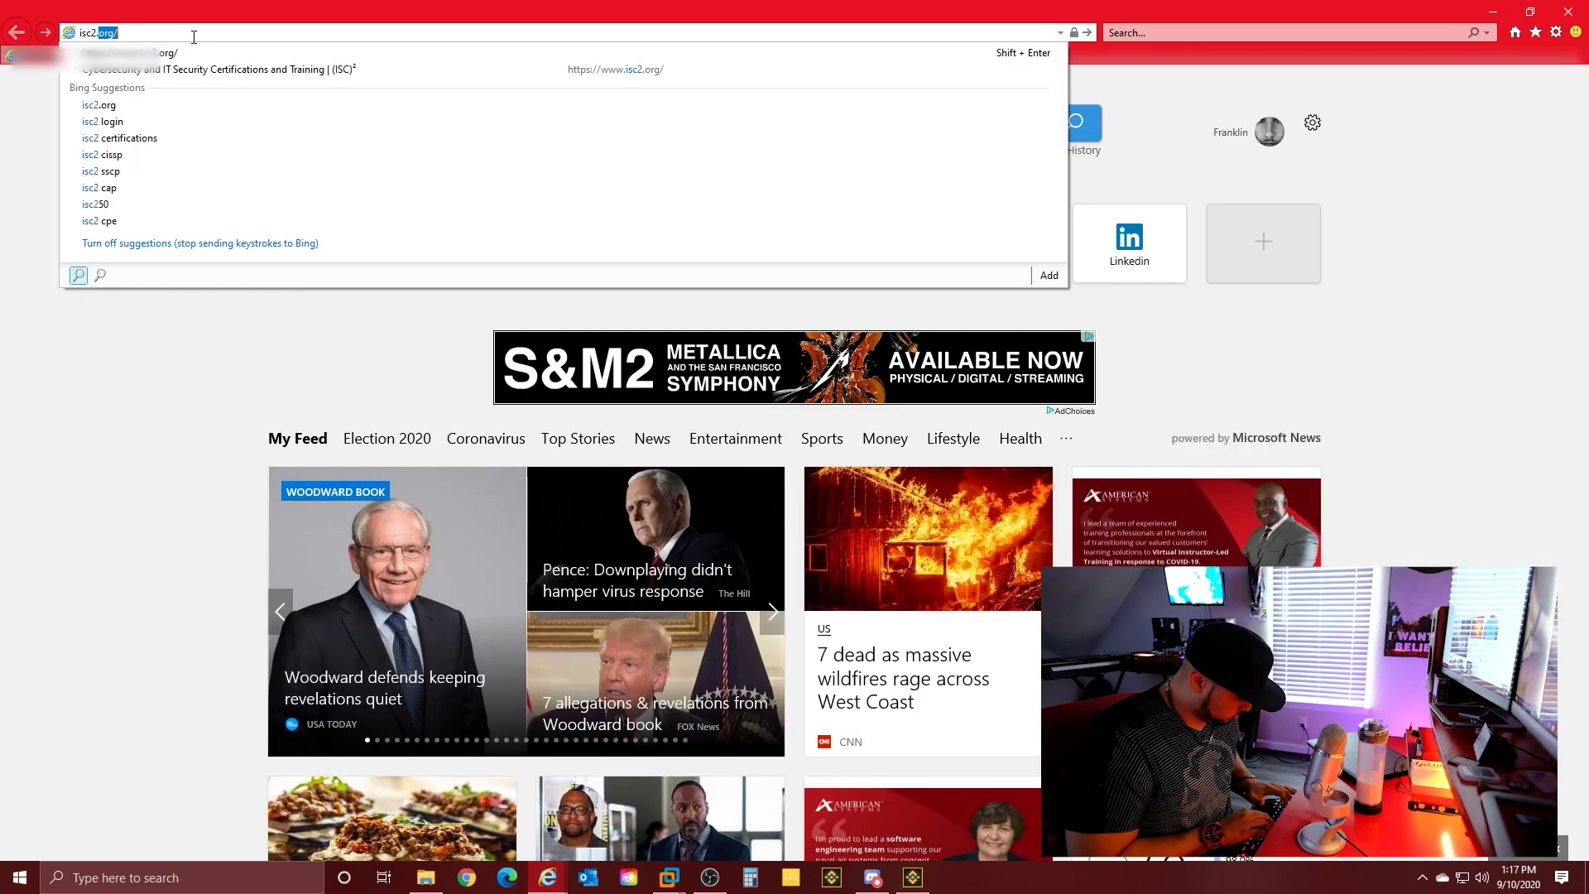
{"action": "key", "text": "Return"}
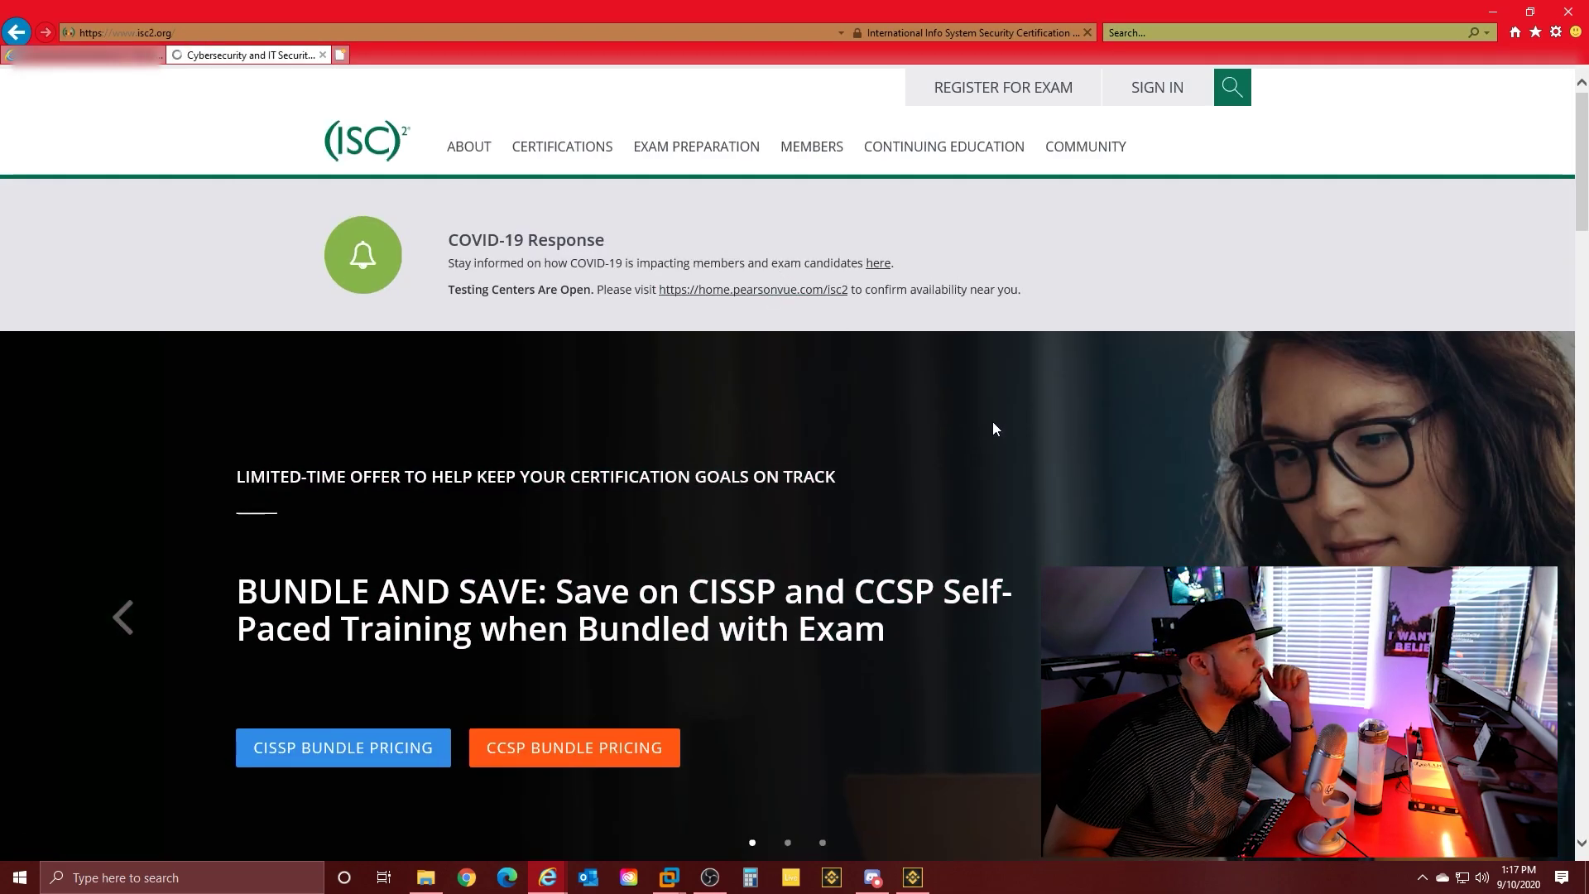
{"action": "left_click", "coordinate": [323, 55]}
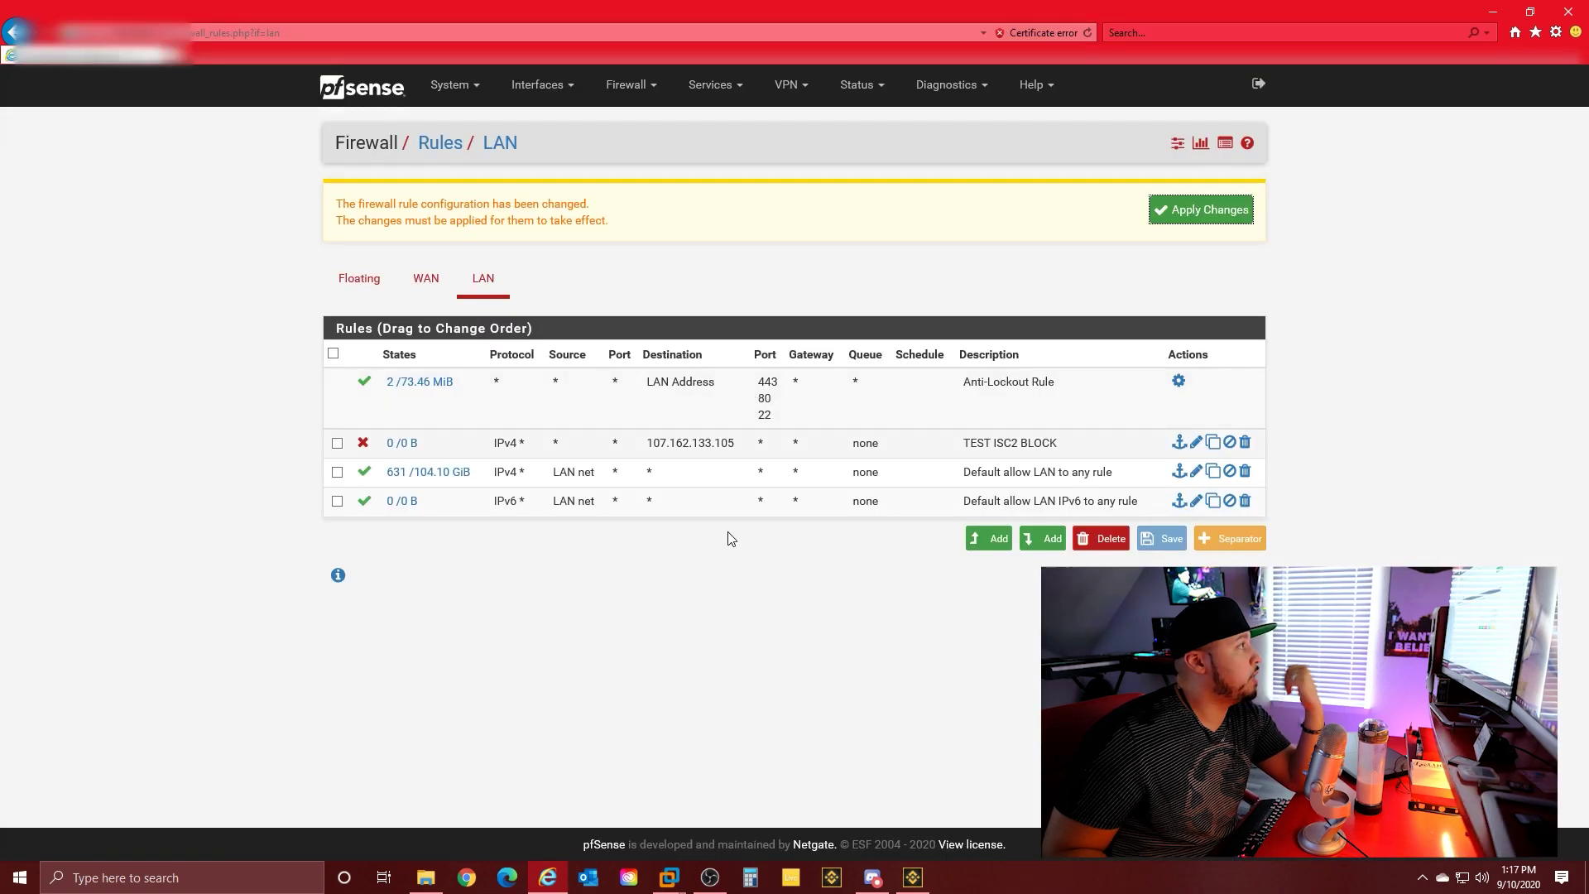
Step: Apply the pending LAN rule changes so TEST ISC2 BLOCK takes effect, then refresh the page
{"action": "left_click", "coordinate": [1207, 210]}
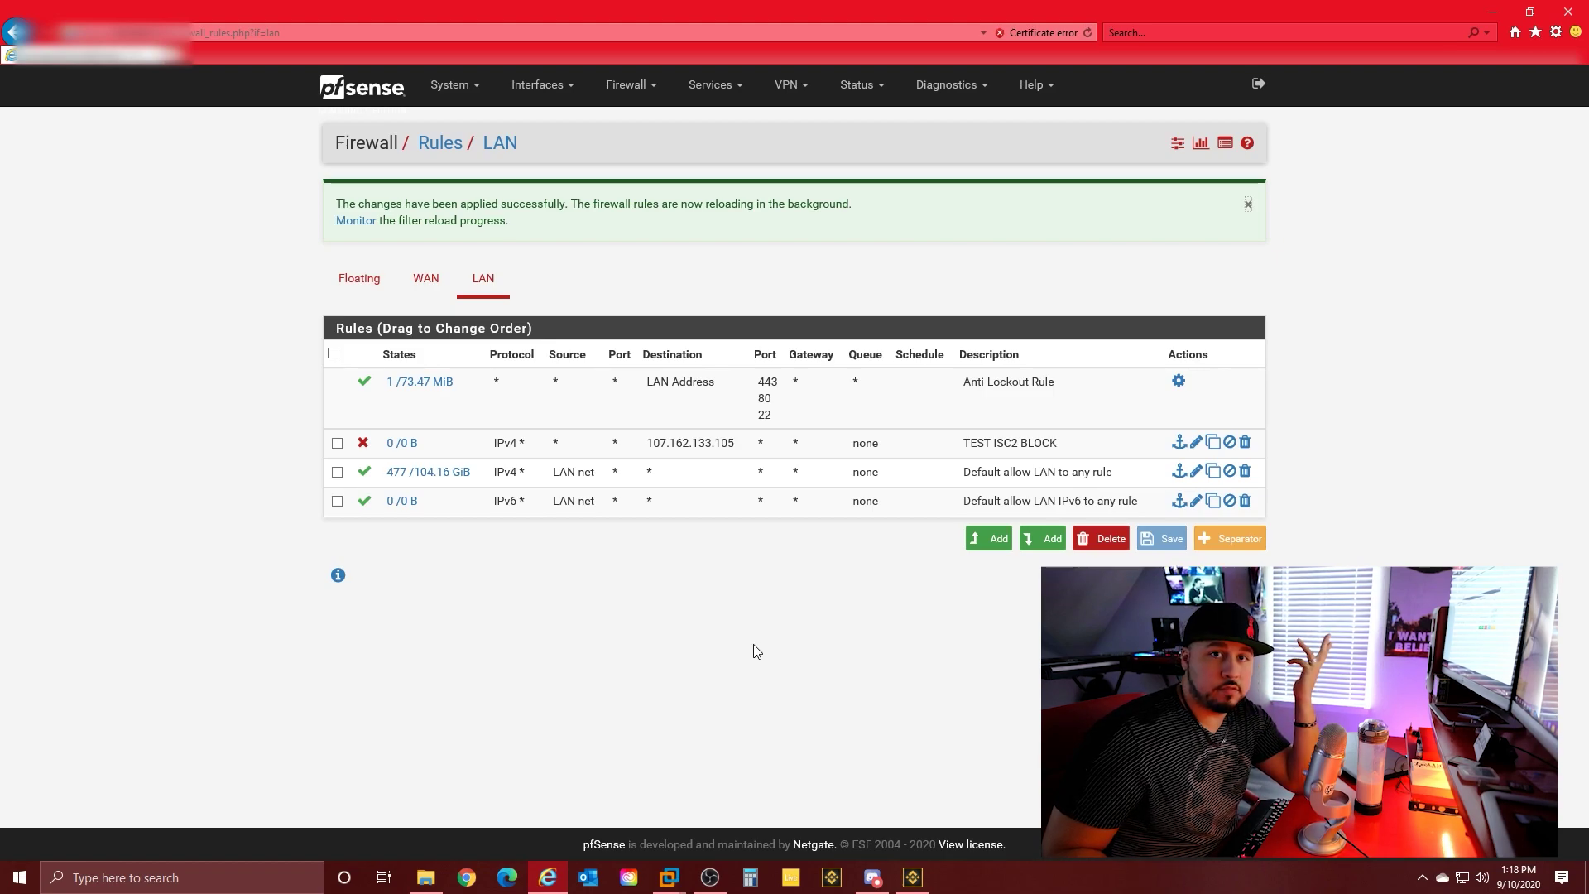
{"action": "key", "text": "F5"}
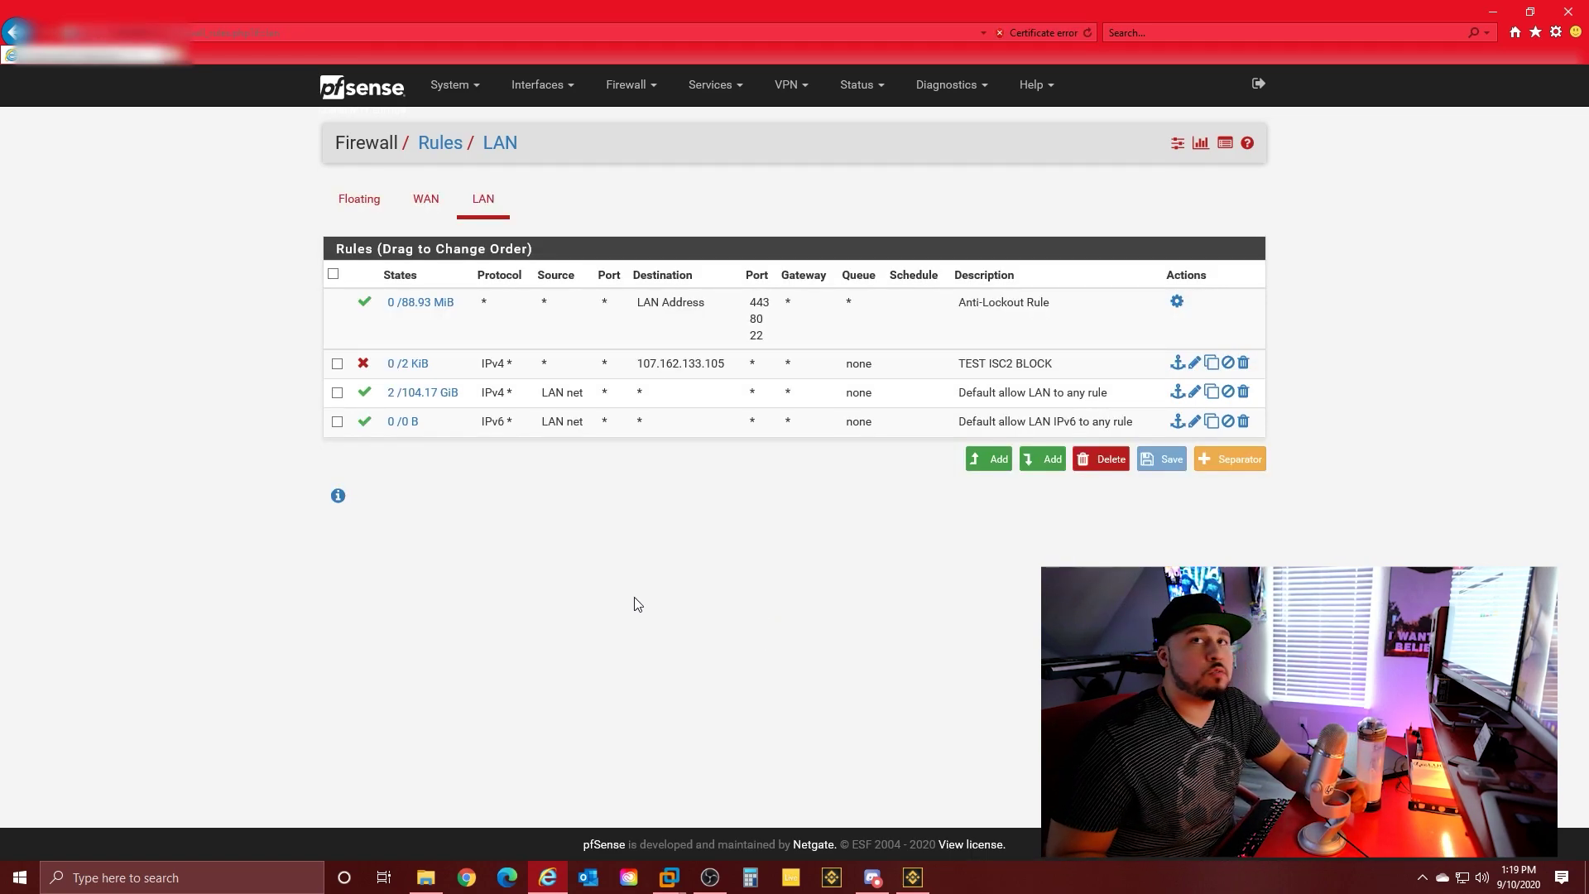
Step: Try isc2.org twice in a new tab, confirm it is blocked, then close the tab
{"action": "left_click", "coordinate": [175, 57]}
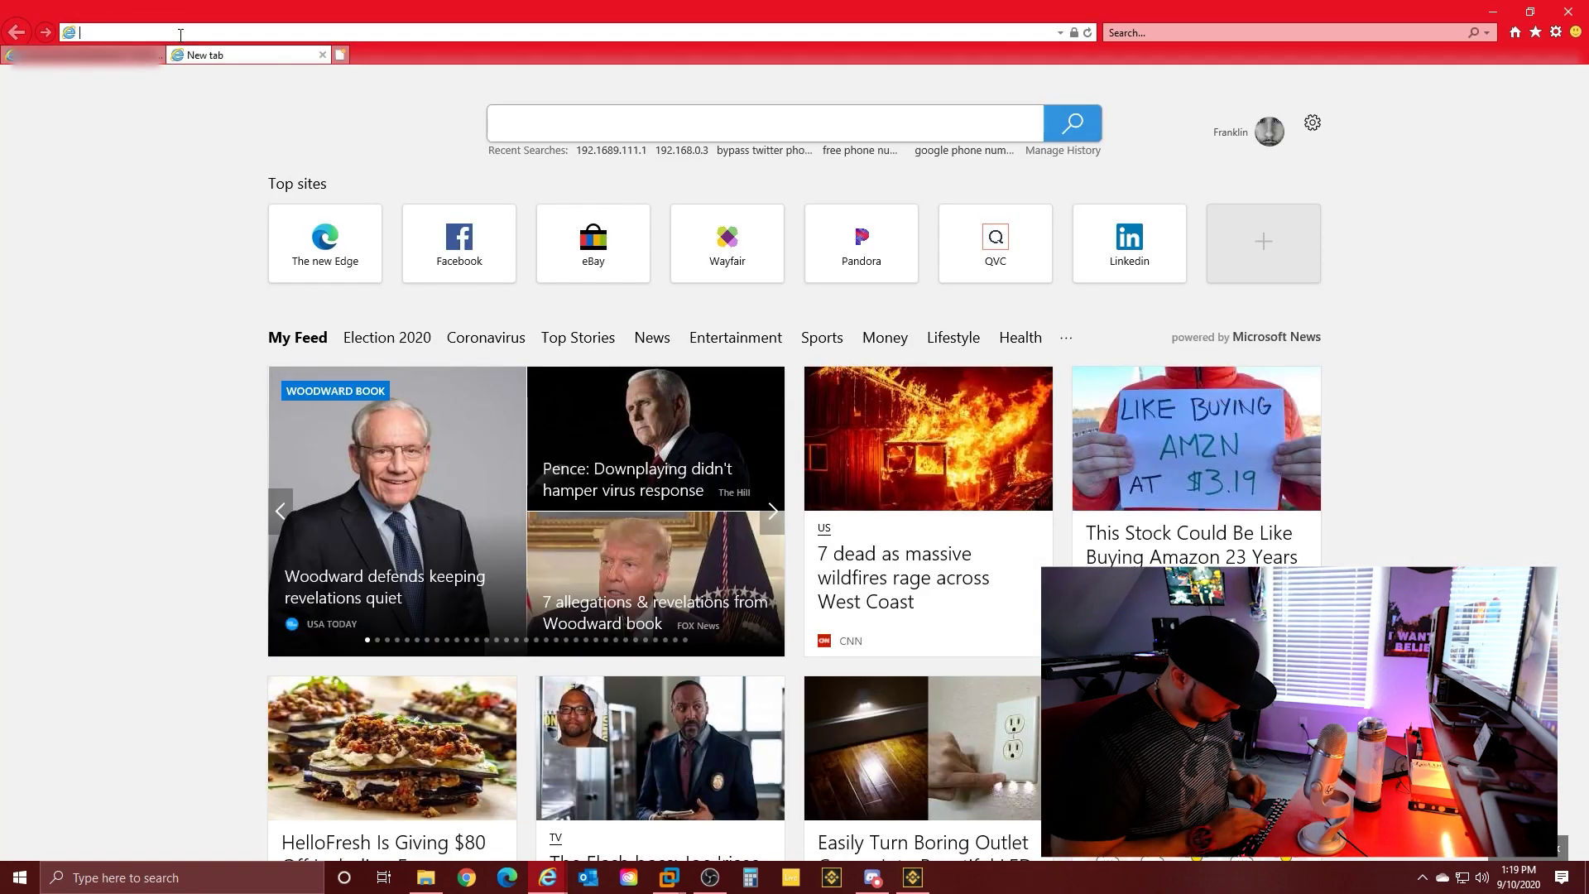
{"action": "type", "text": "isc2.org/"}
{"action": "key", "text": "Return"}
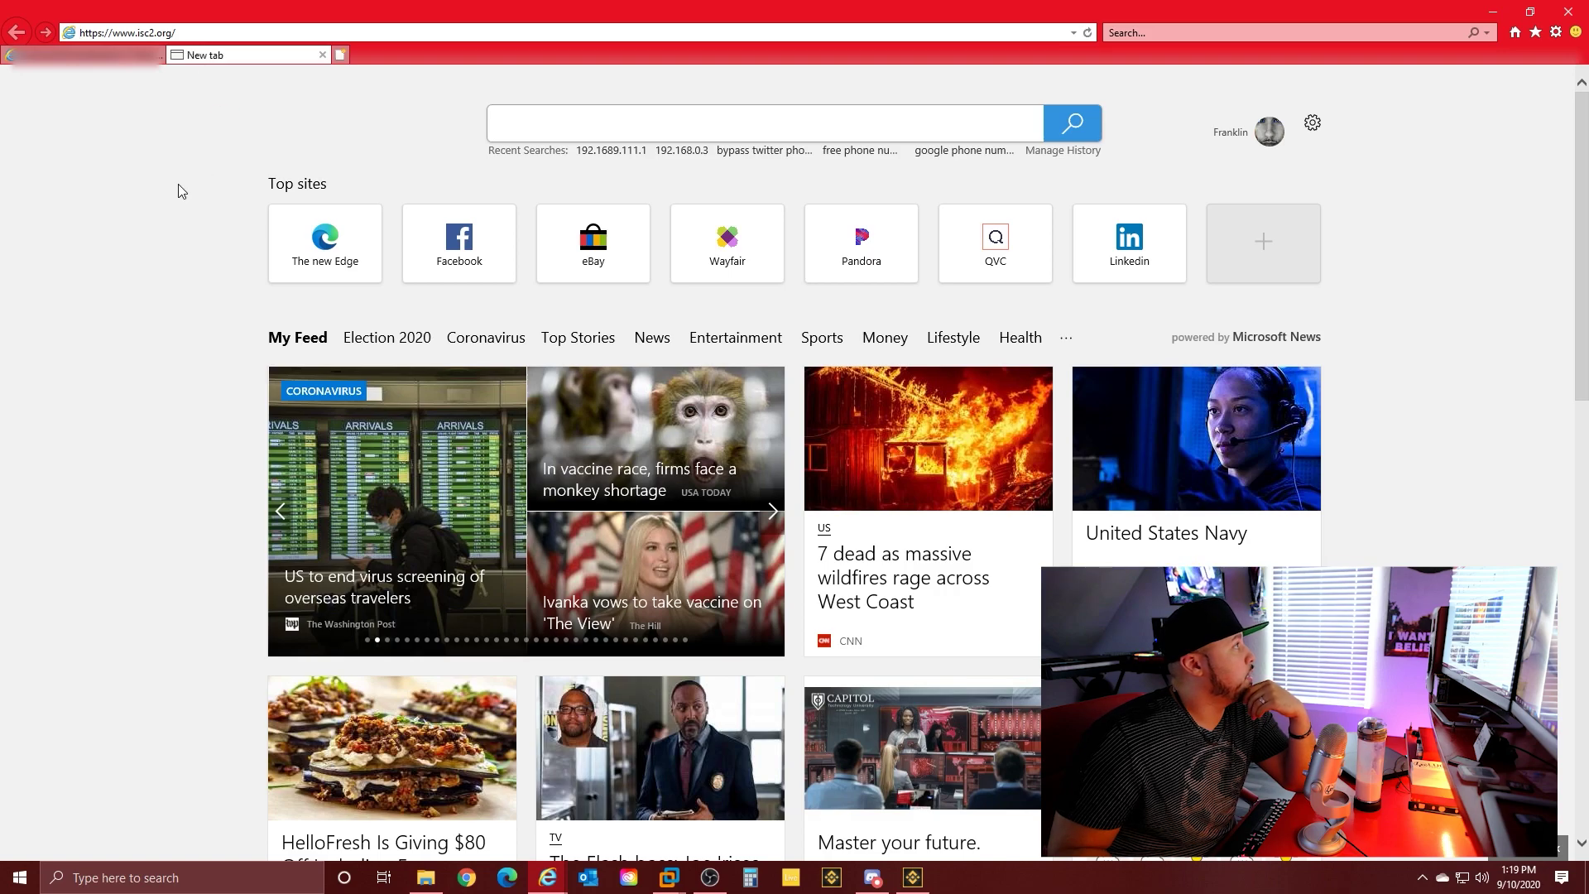
{"action": "left_click", "coordinate": [210, 32]}
{"action": "key", "text": "Return"}
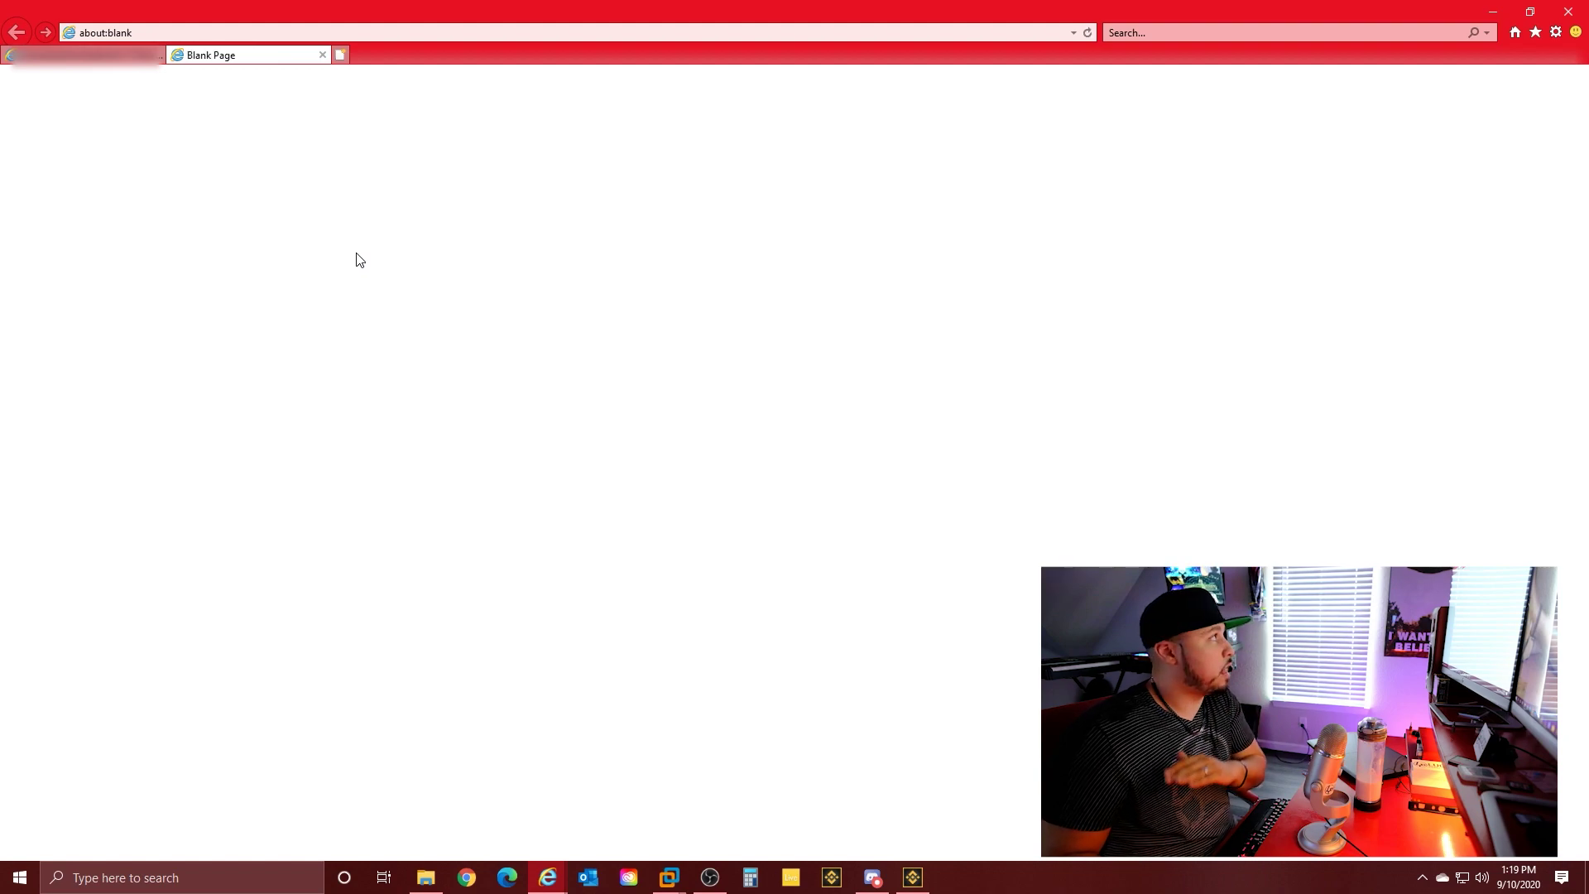
{"action": "left_click", "coordinate": [323, 55]}
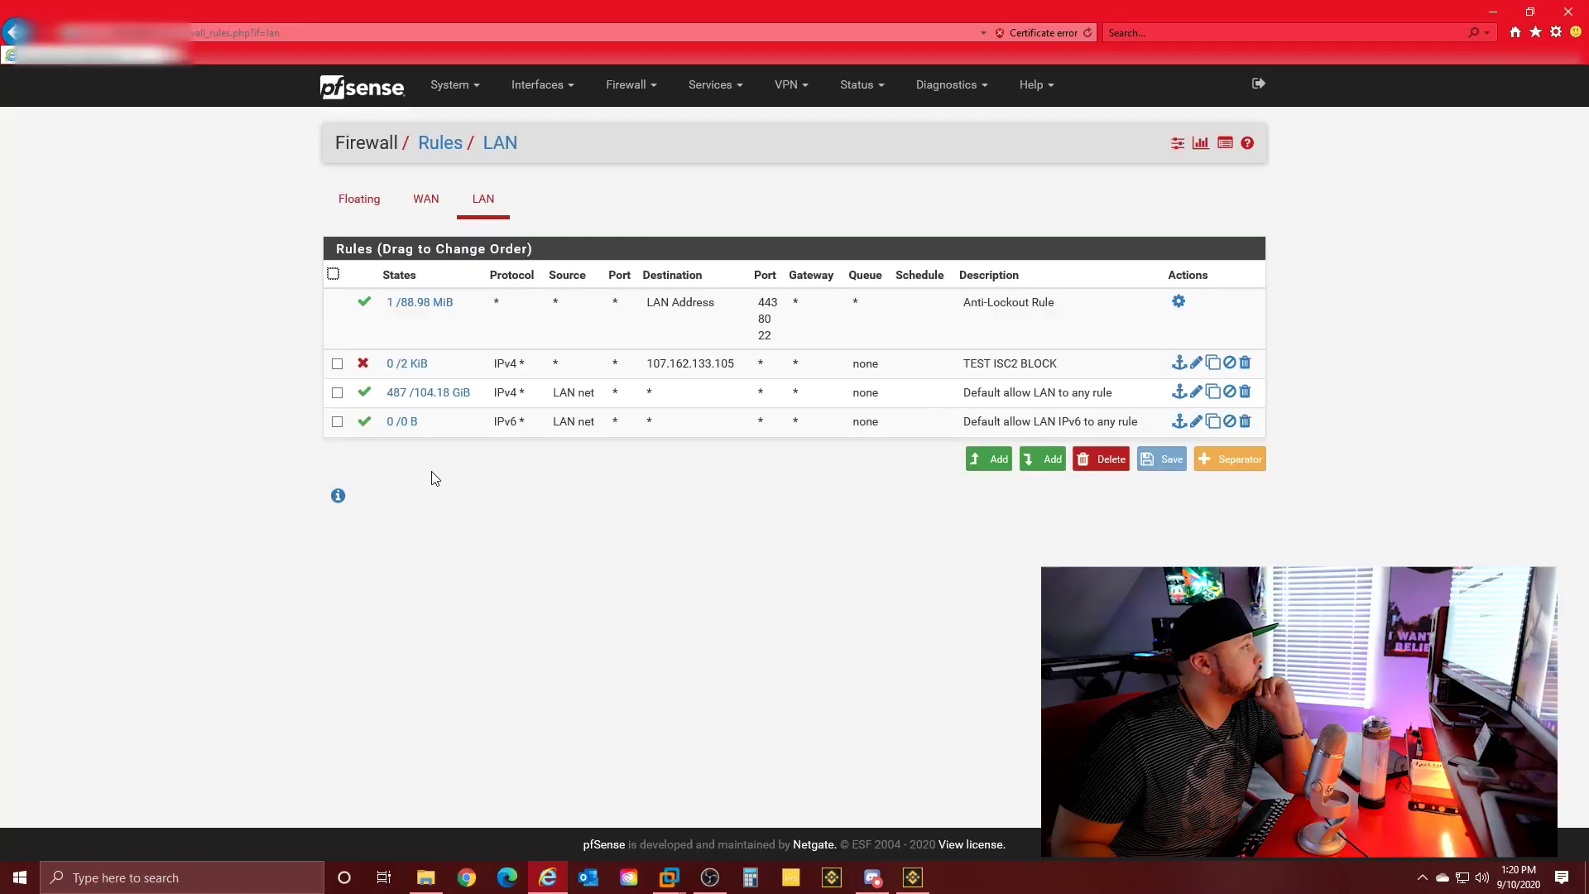
Step: Delete the TEST ISC2 BLOCK rule from the LAN rules and apply the change
{"action": "left_click", "coordinate": [337, 364]}
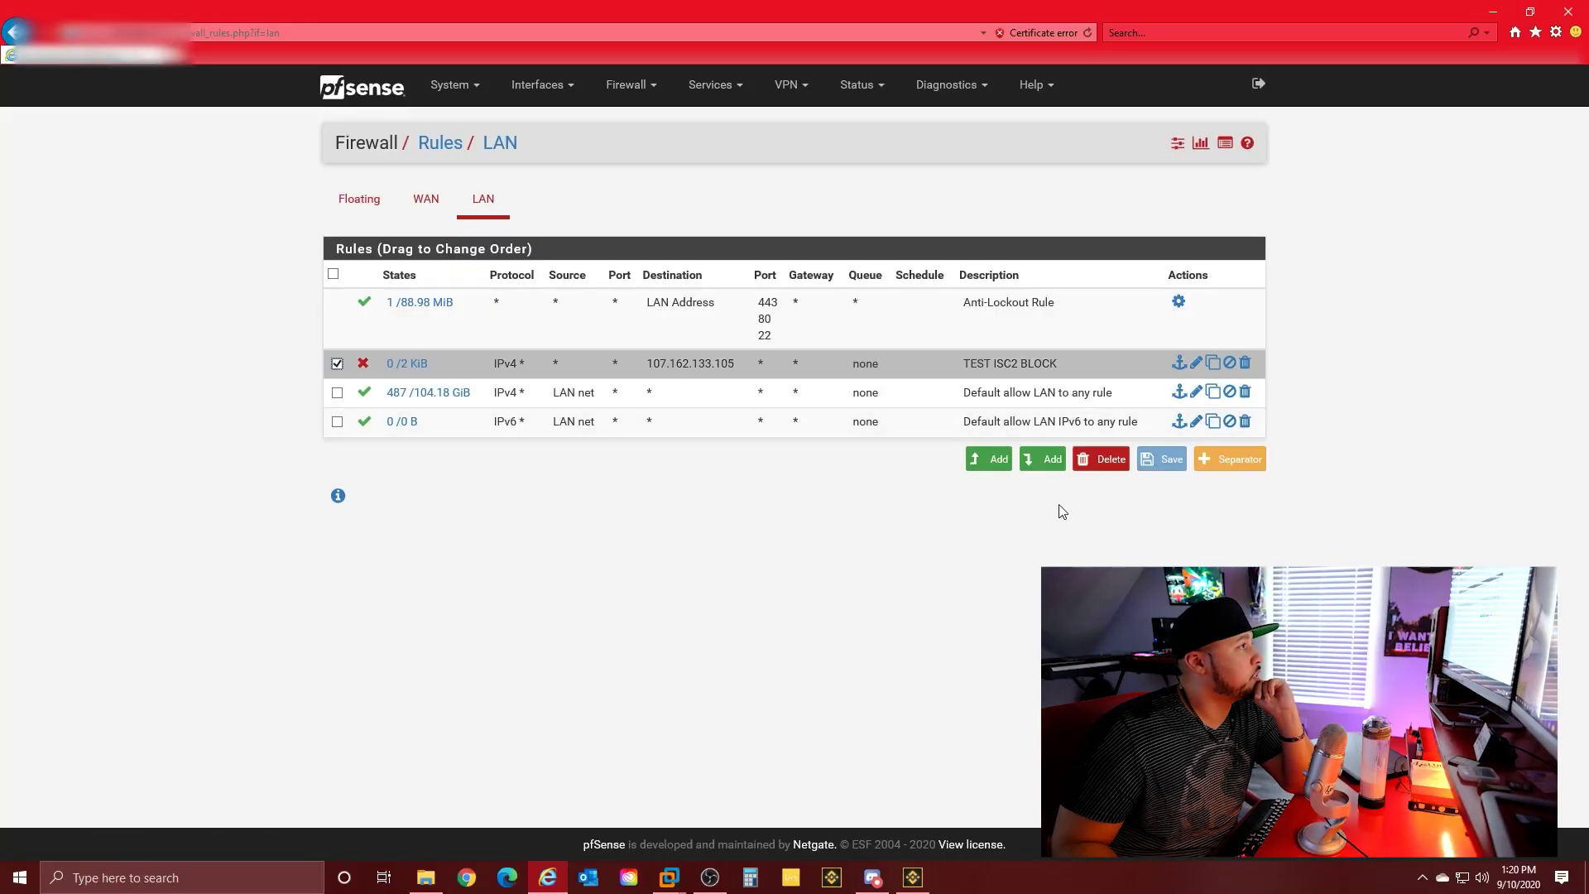
{"action": "left_click", "coordinate": [1101, 459]}
{"action": "key", "text": "Return"}
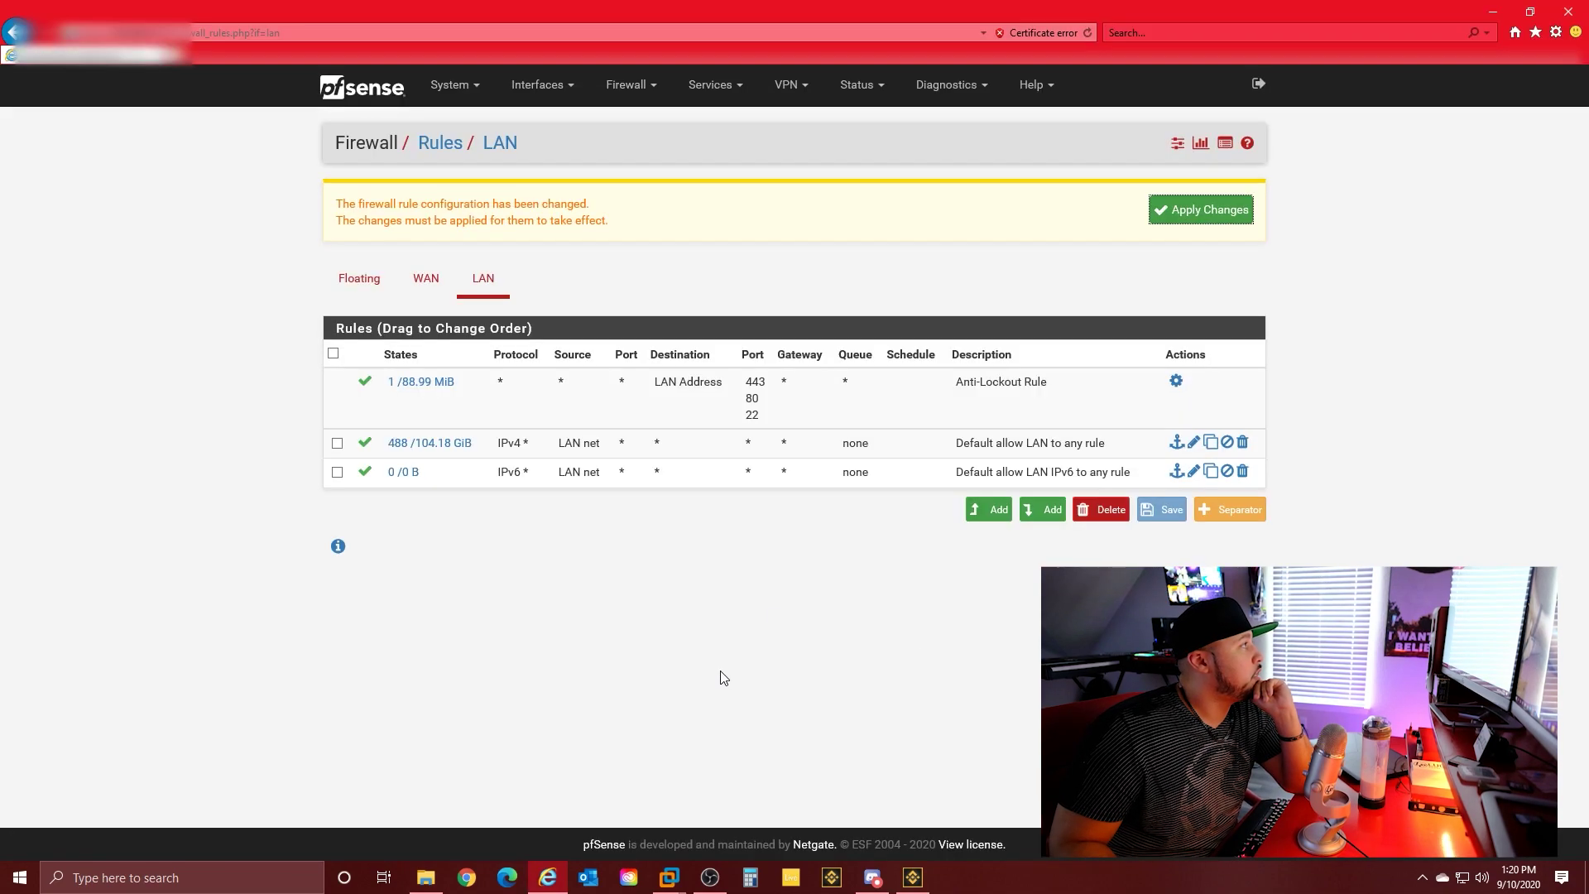
{"action": "left_click", "coordinate": [1233, 212]}
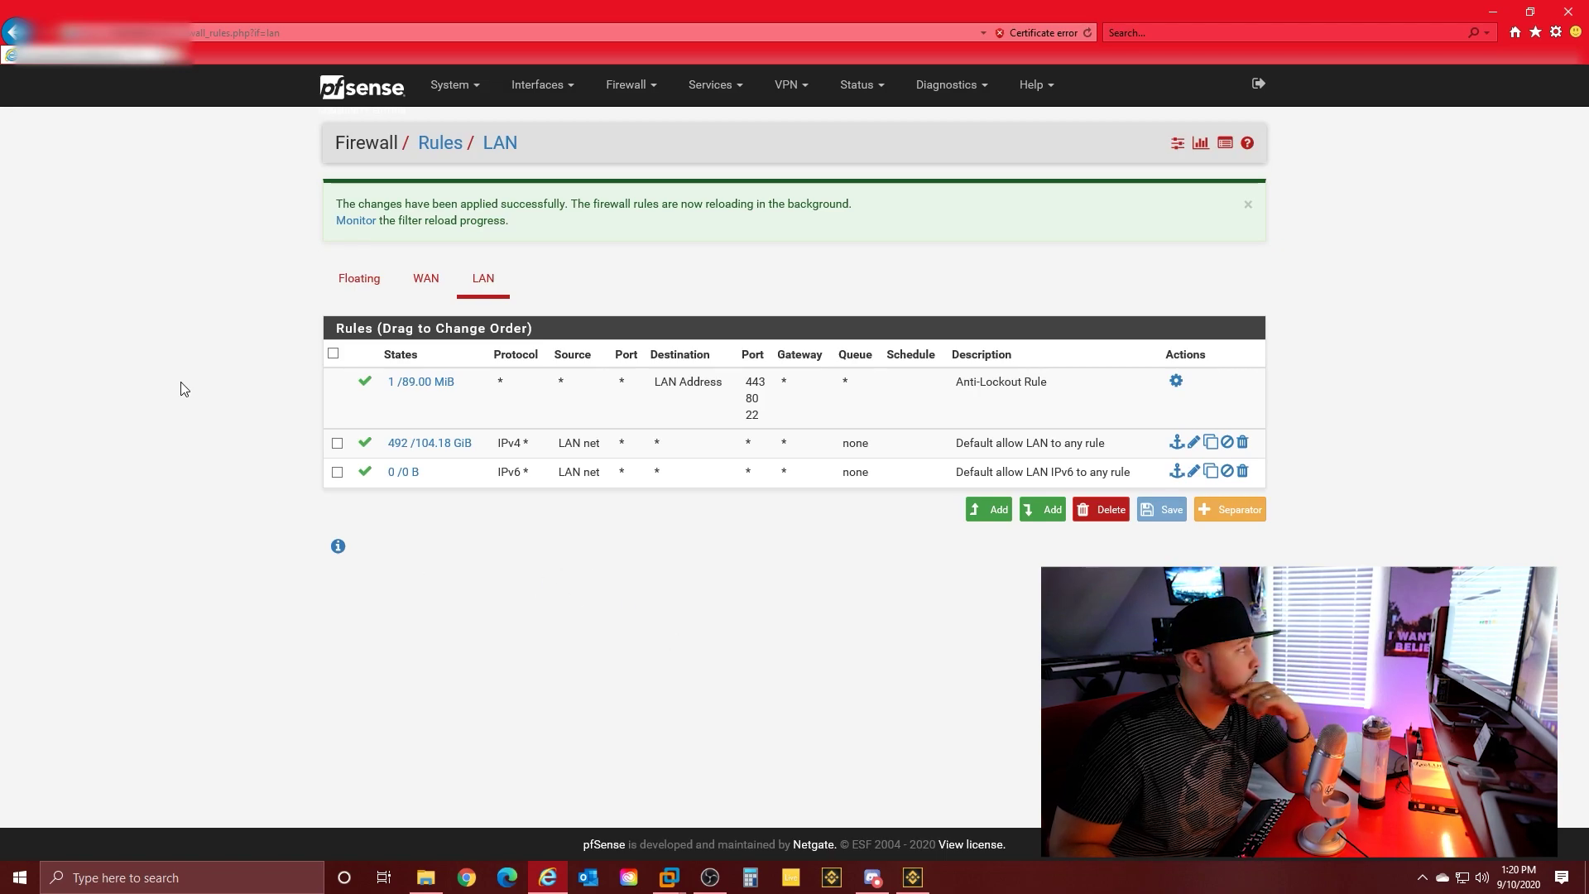
Step: Retest access by loading isc2.org in a new browser tab
{"action": "left_click", "coordinate": [178, 55]}
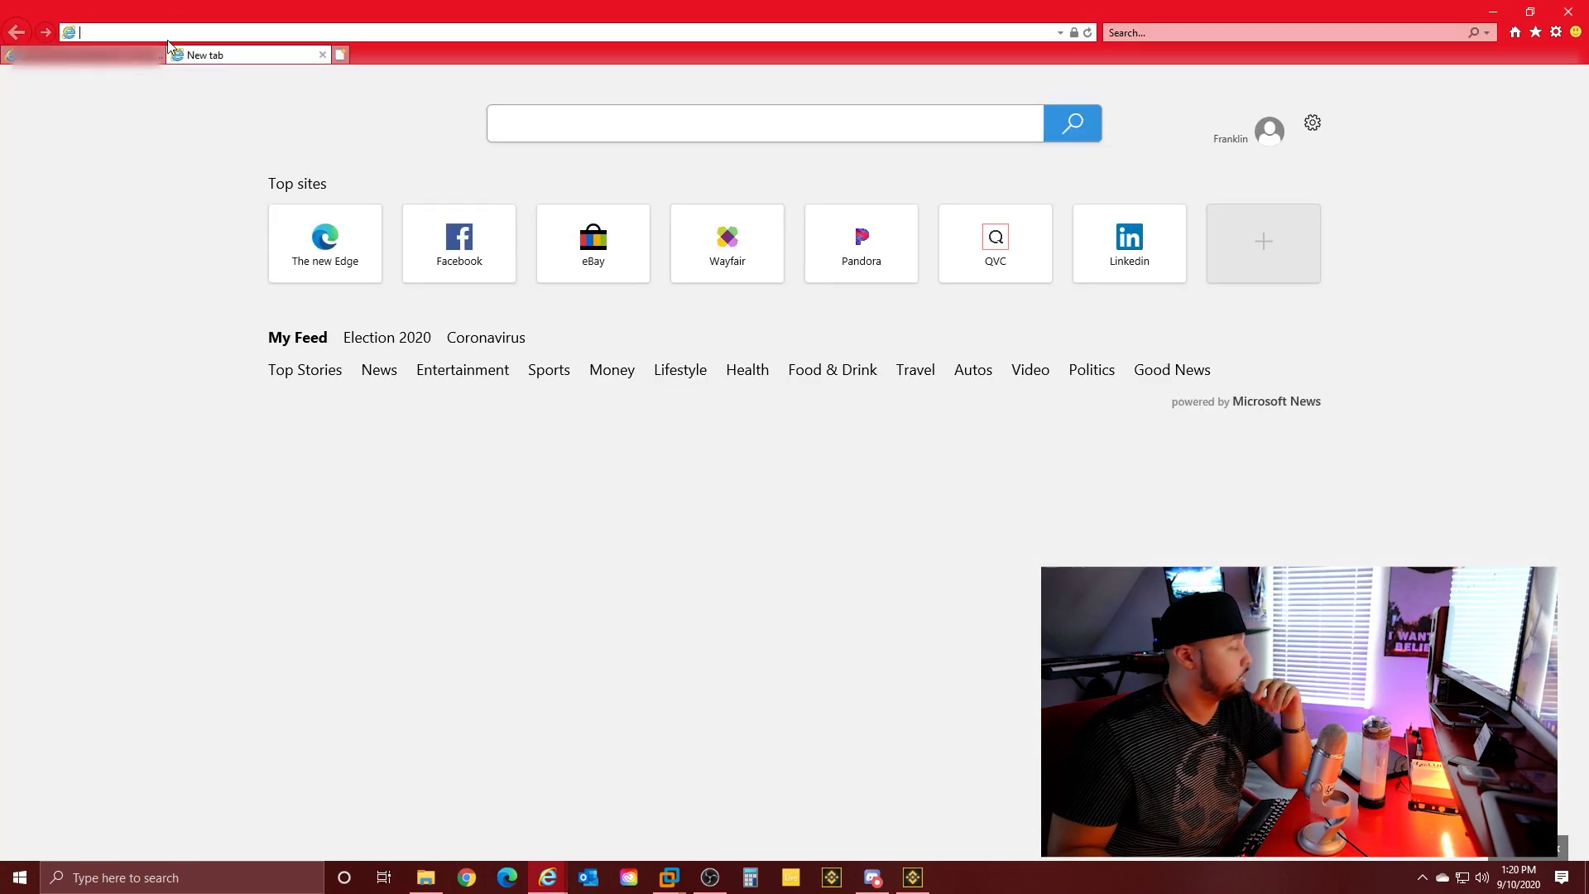
{"action": "type", "text": "isc2.org"}
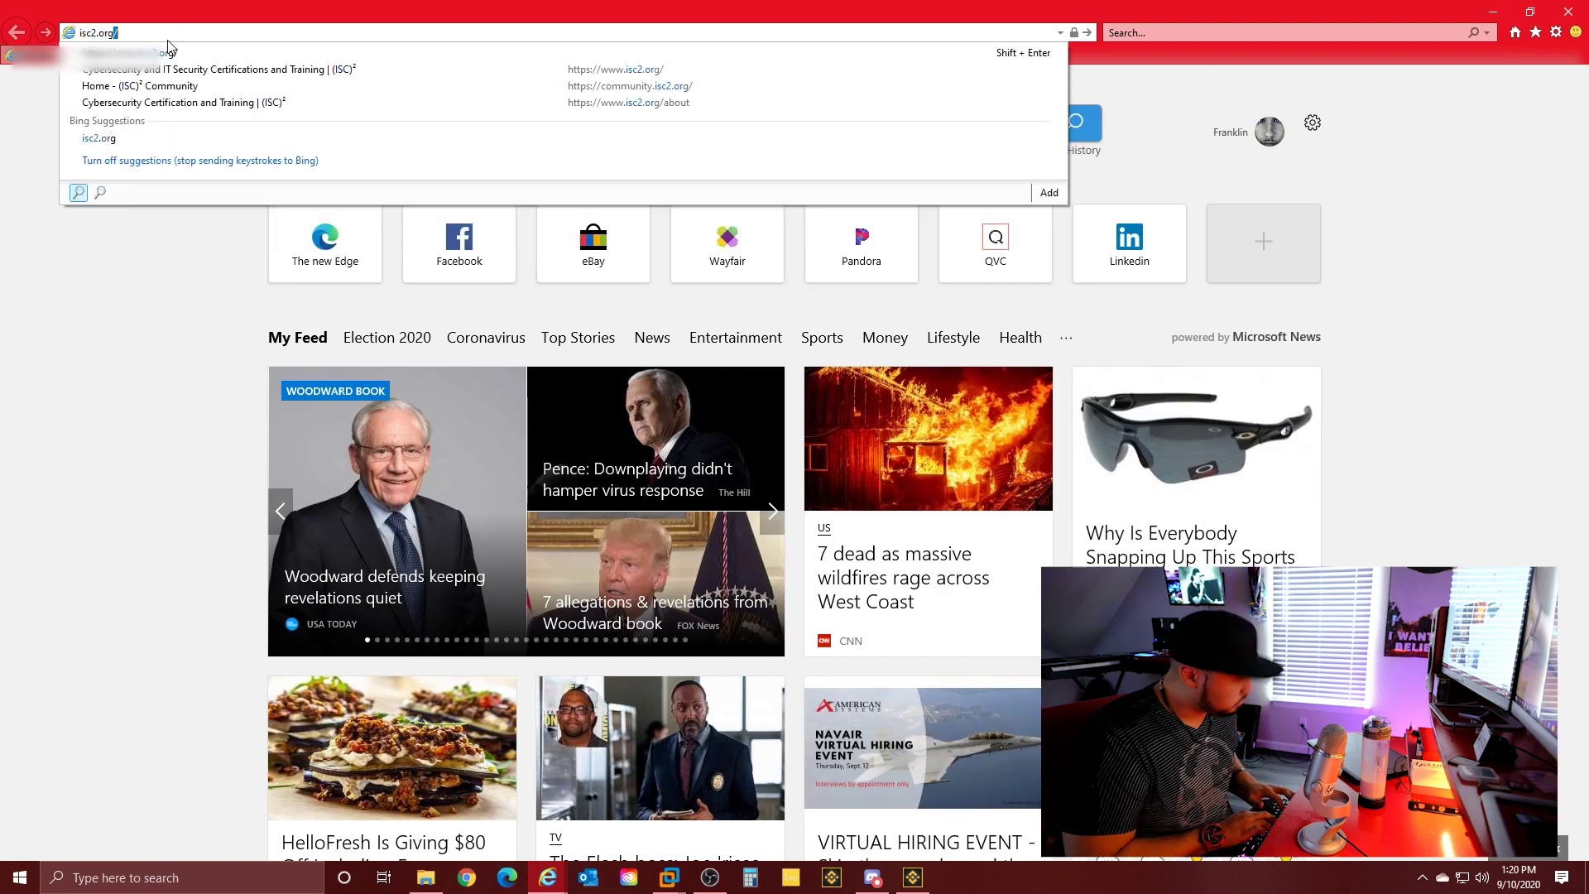
{"action": "key", "text": "Return"}
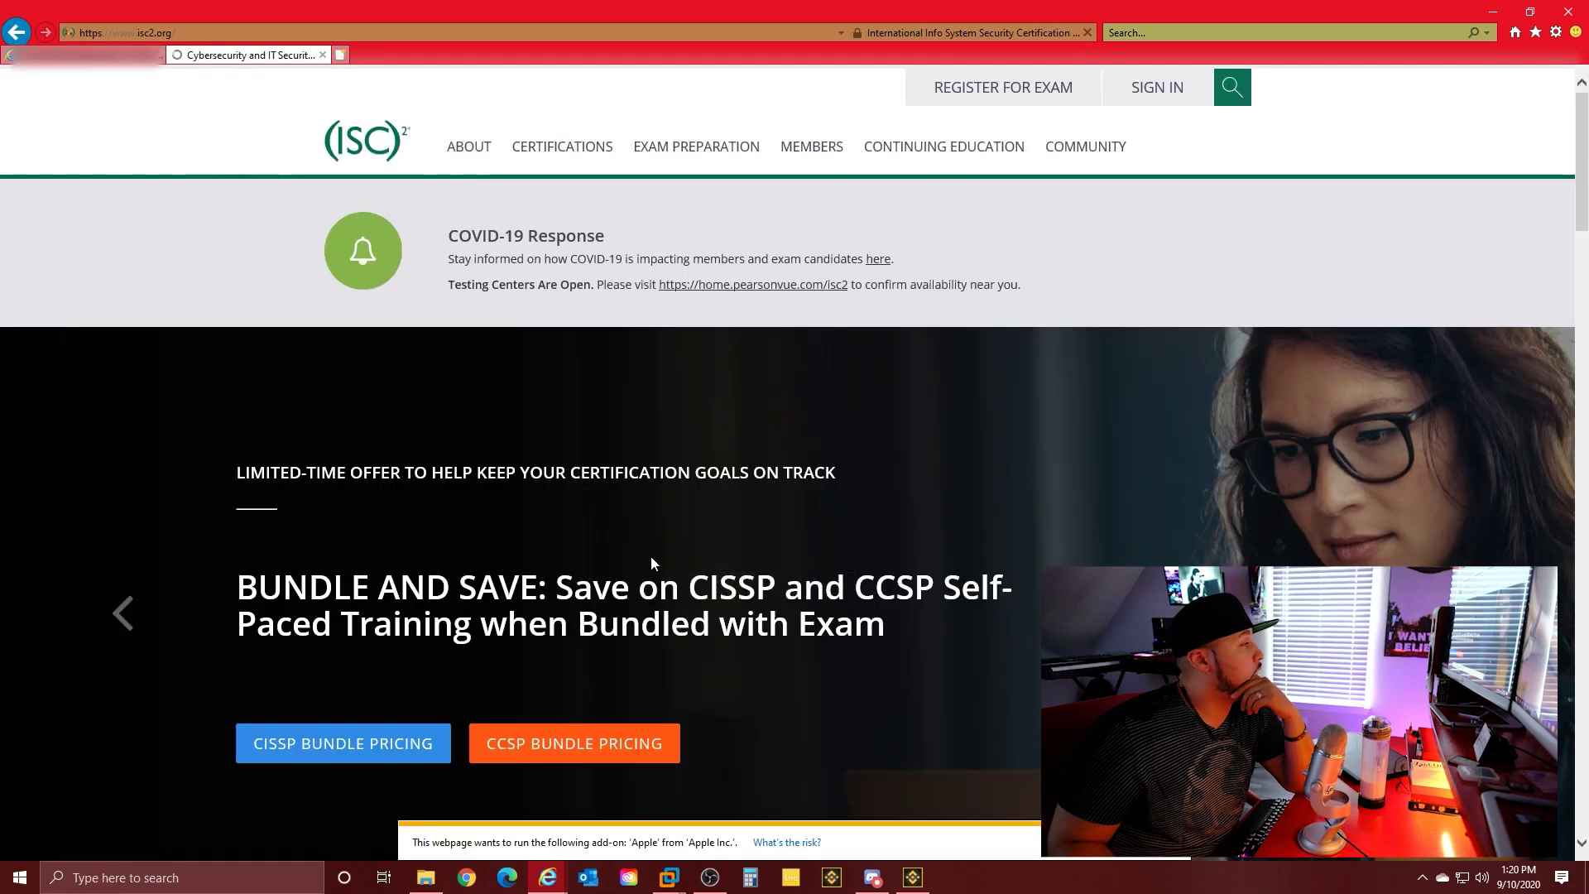